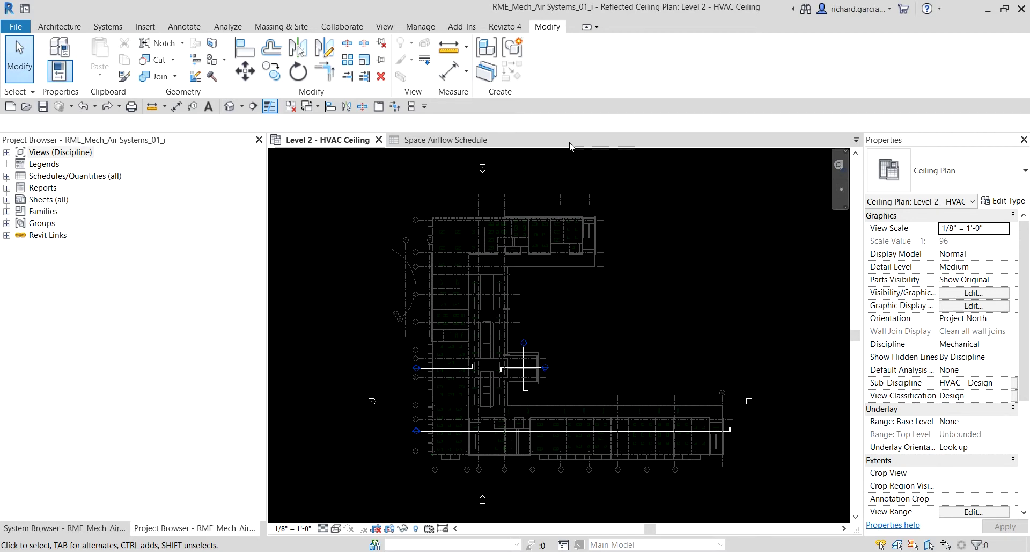
Close and reopen the Space Airflow Schedule, and tile it beside the Level 2 - HVAC Ceiling plan with the building in view
left_click(496, 140)
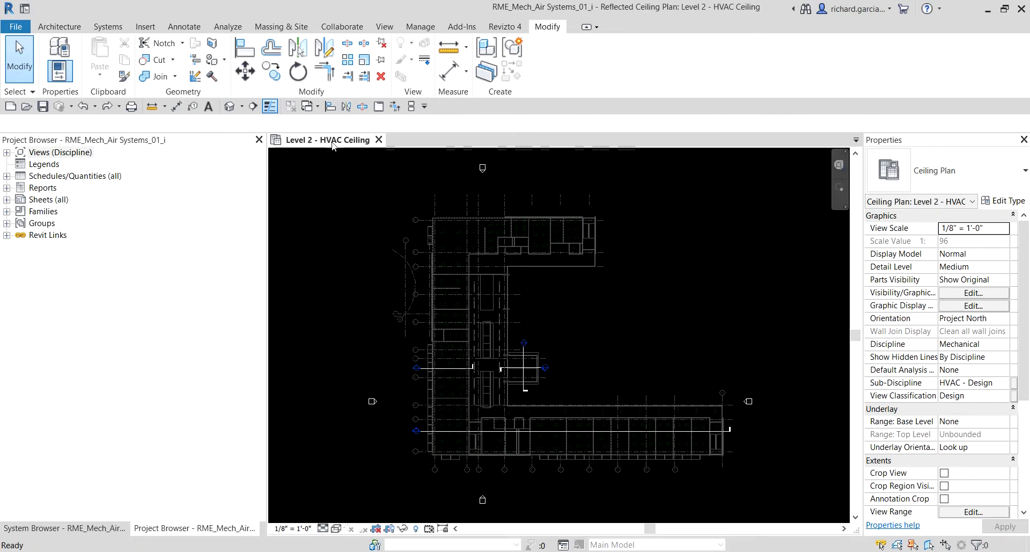
left_click(7, 176)
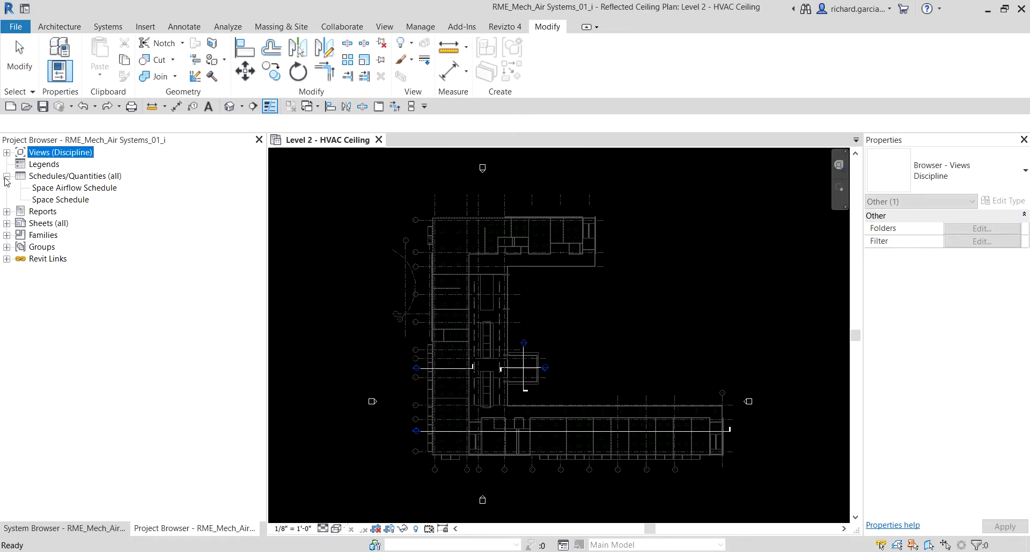
double_click(54, 191)
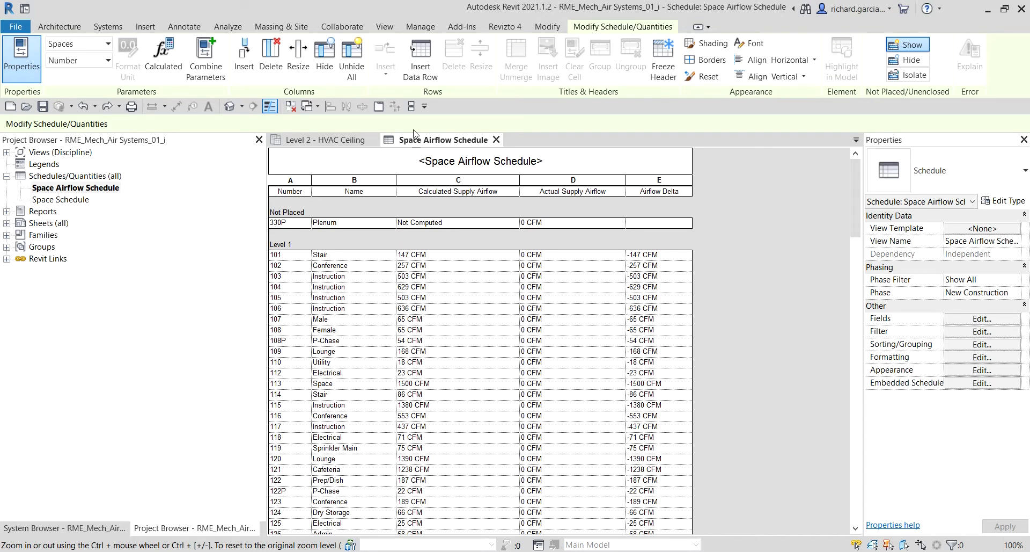
left_click(414, 107)
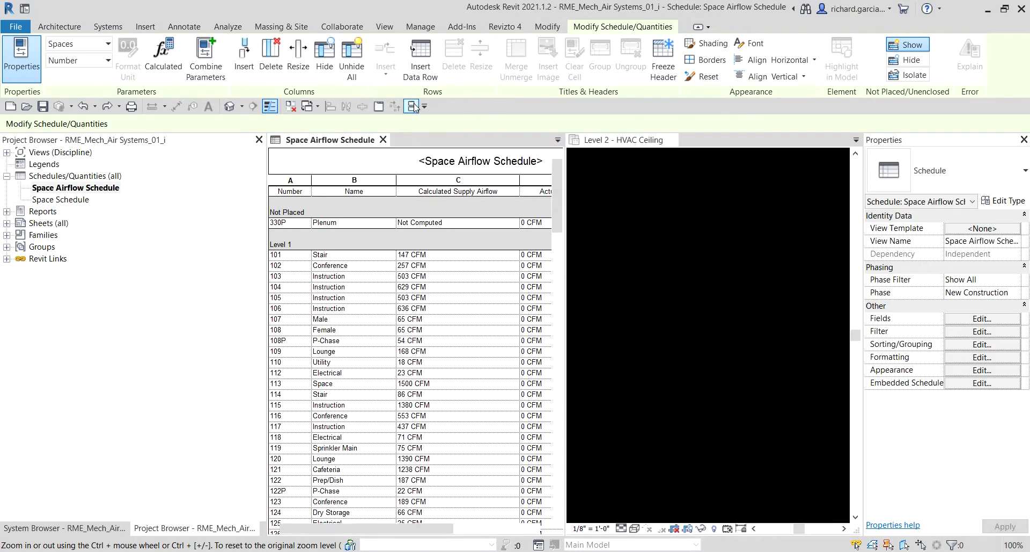
scroll(659, 267, "down", 3)
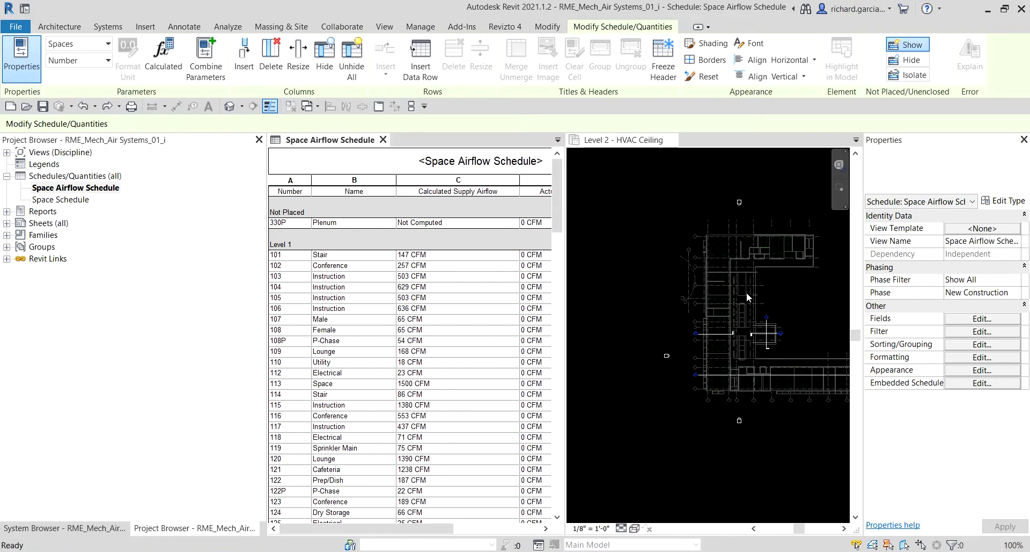
left_click(749, 291)
mouse_move(702, 293)
middle_mouse_down()
mouse_move(749, 303)
mouse_move(707, 304)
middle_mouse_up()
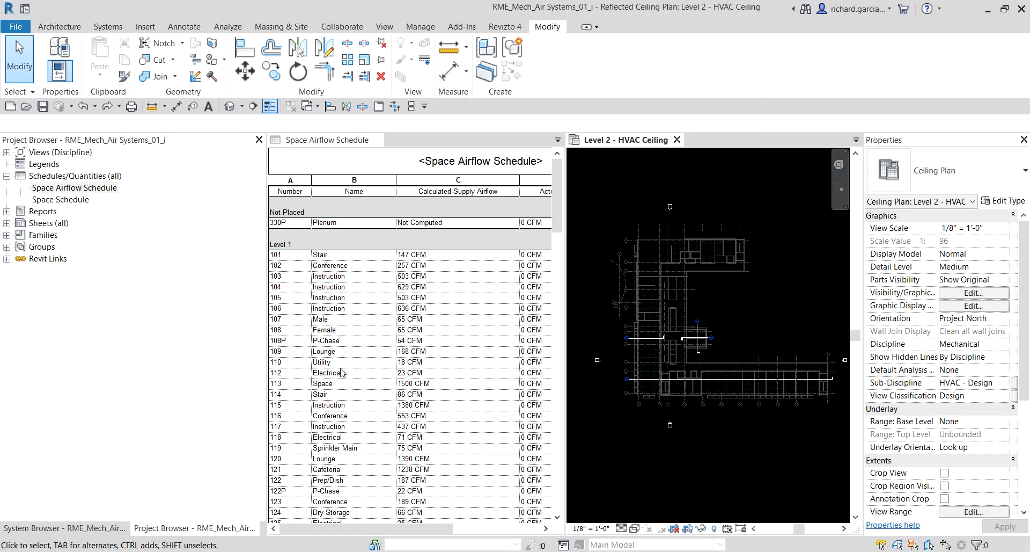
Examine the calculated and actual supply airflow of the Level 1 and Level 2 spaces in the Space Airflow Schedule
scroll(344, 369, "down", 11)
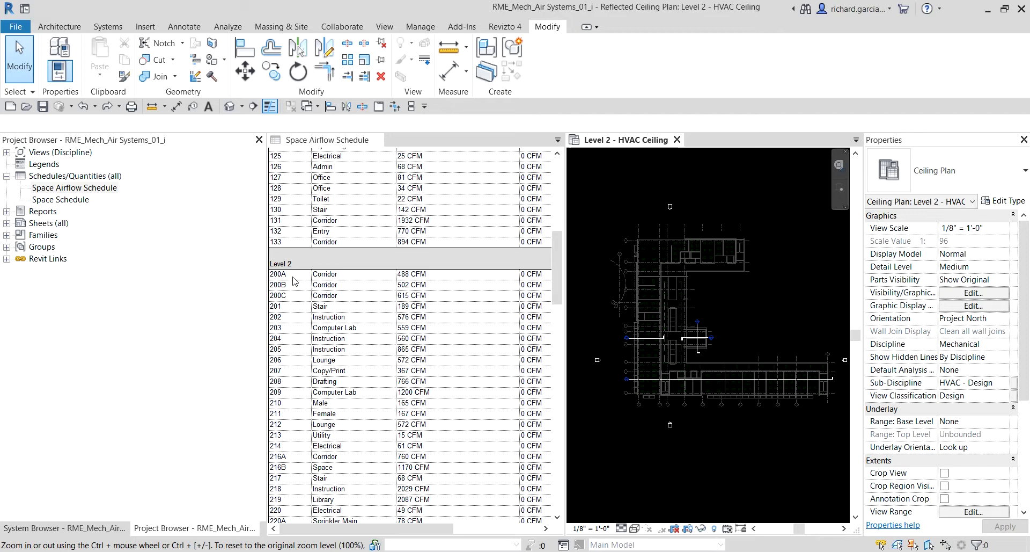
scroll(284, 456, "down", 5)
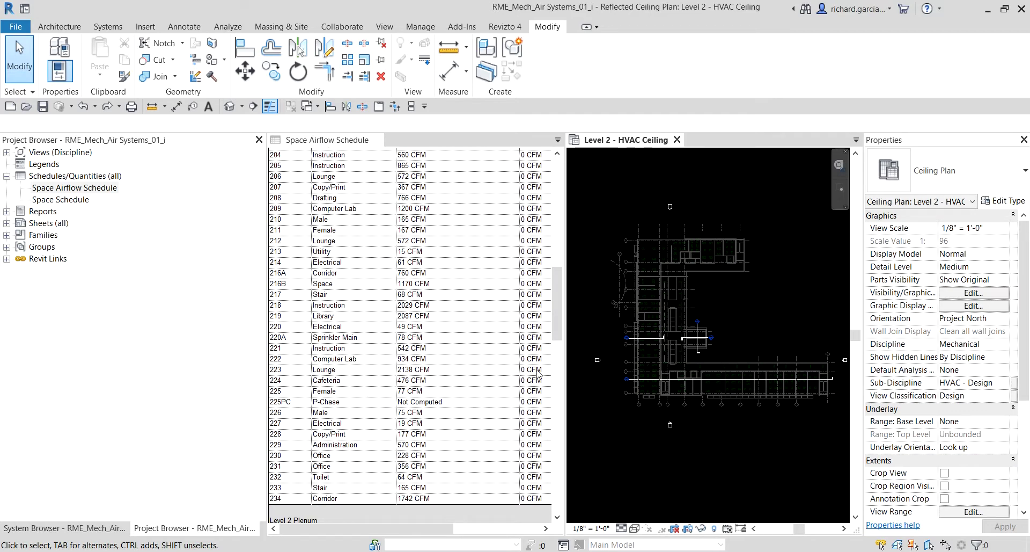
scroll(539, 373, "up", 5)
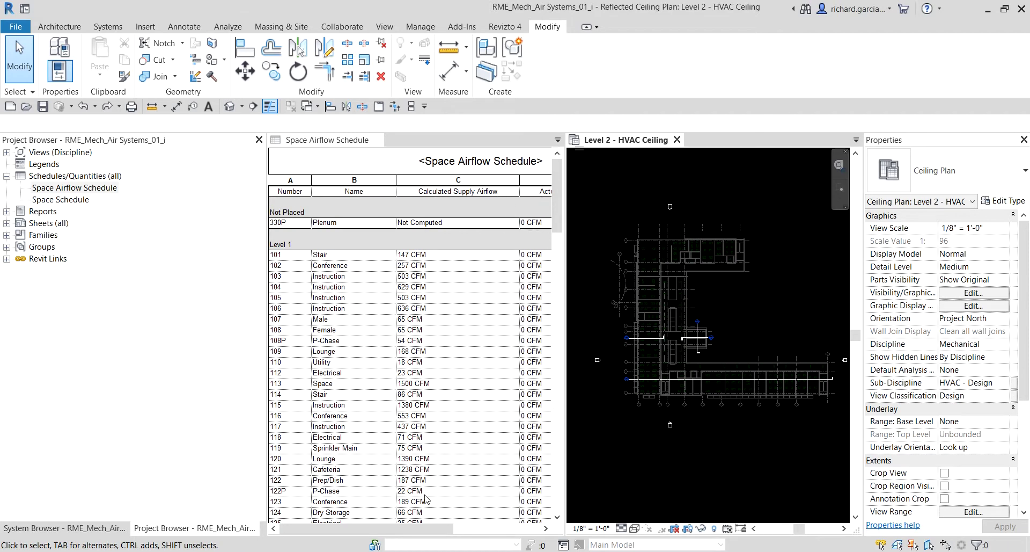
left_click(473, 525)
left_click(471, 527)
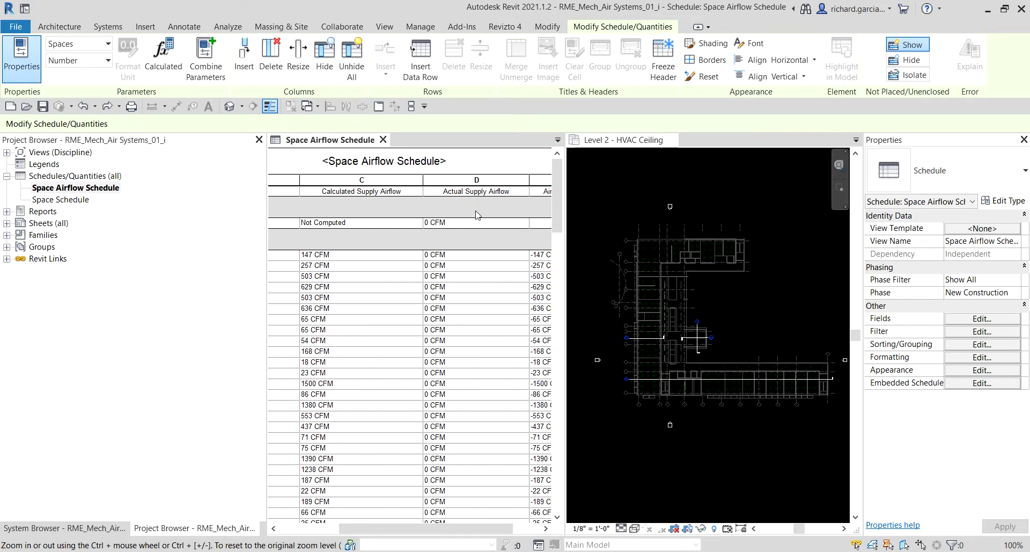
scroll(476, 424, "down", 5)
scroll(474, 344, "up", 5)
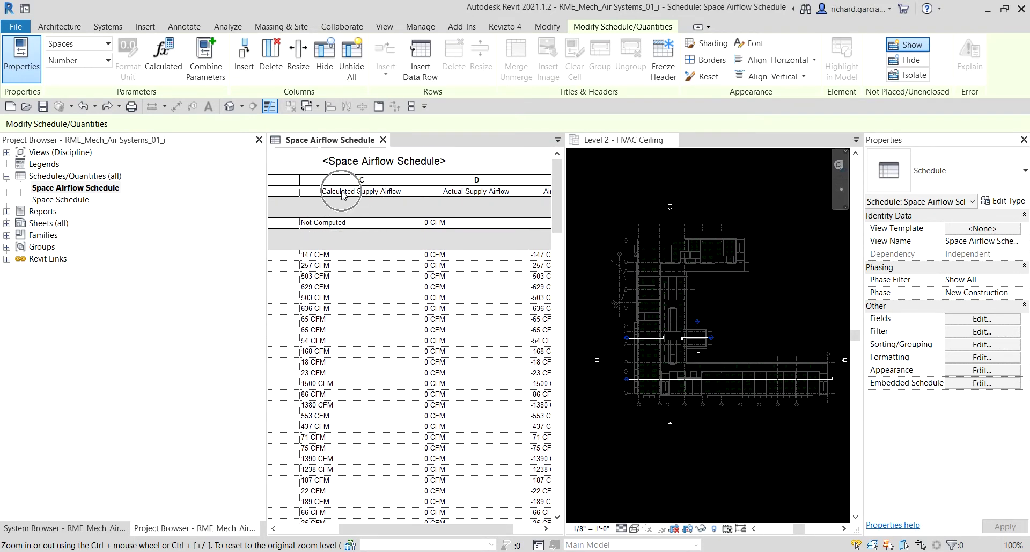
scroll(517, 532, "left", 5)
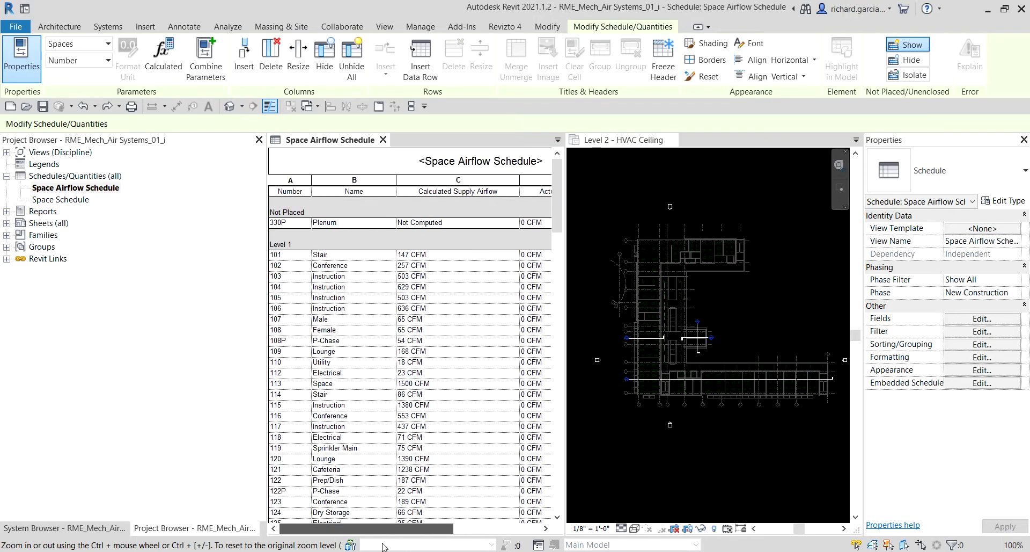
scroll(427, 411, "down", 10)
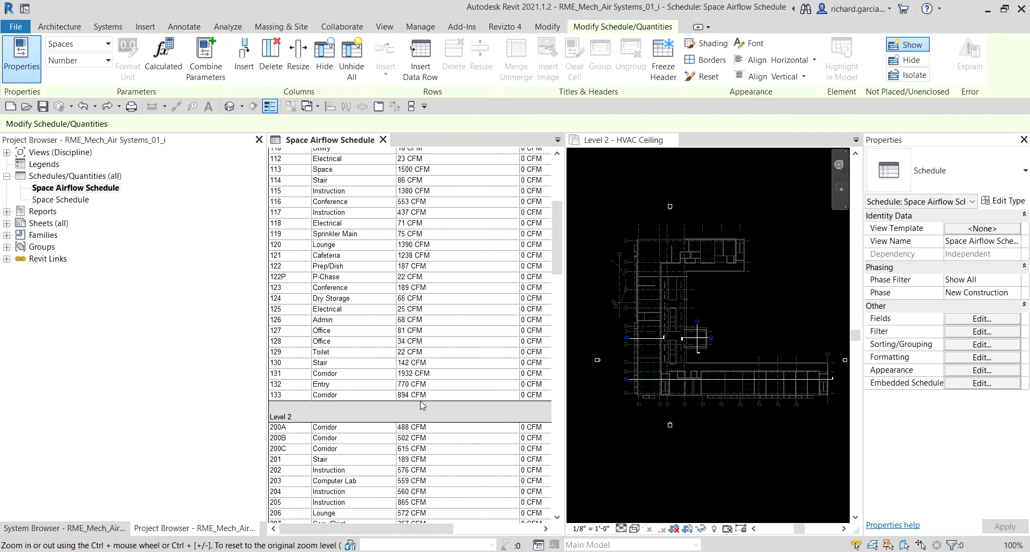
scroll(422, 406, "down", 2)
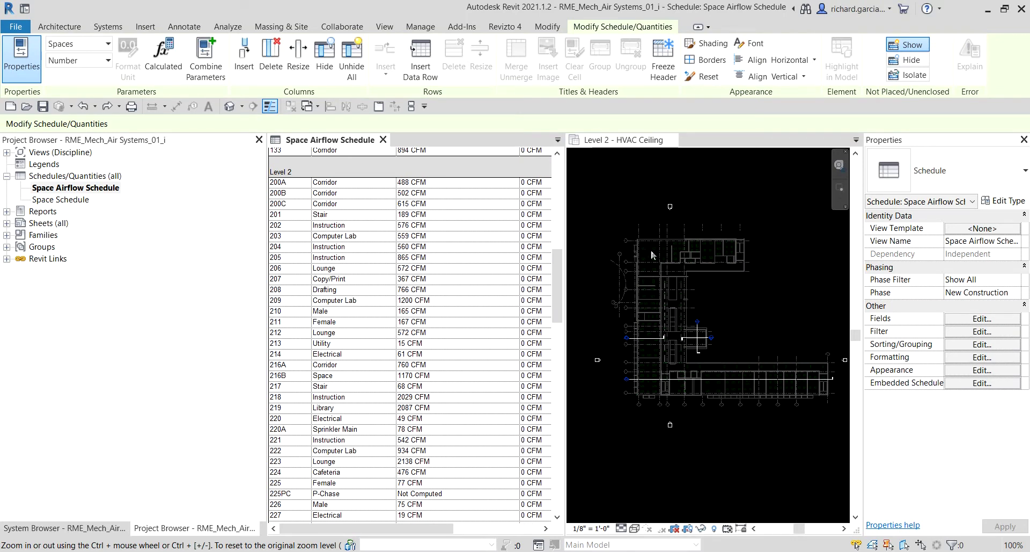
left_click(755, 336)
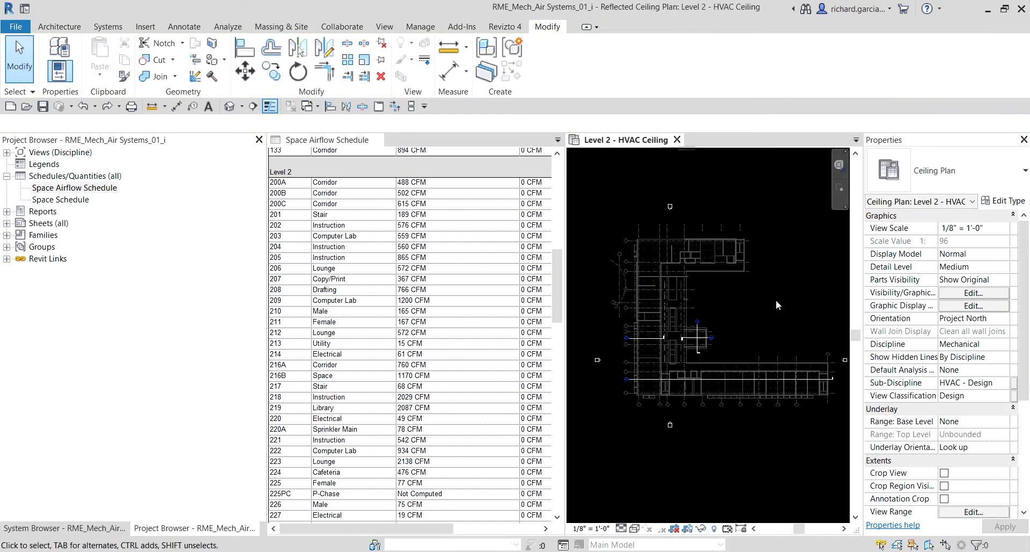
Locate Lounge 223 in the ceiling plan from its schedule row and check its calculated and actual supply airflow
left_click(290, 462)
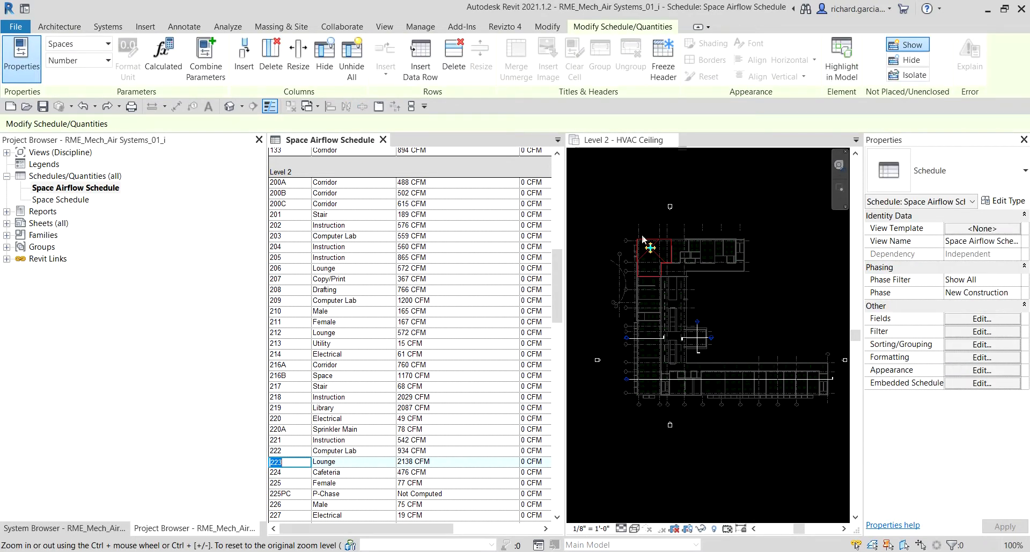
scroll(652, 253, "up", 5)
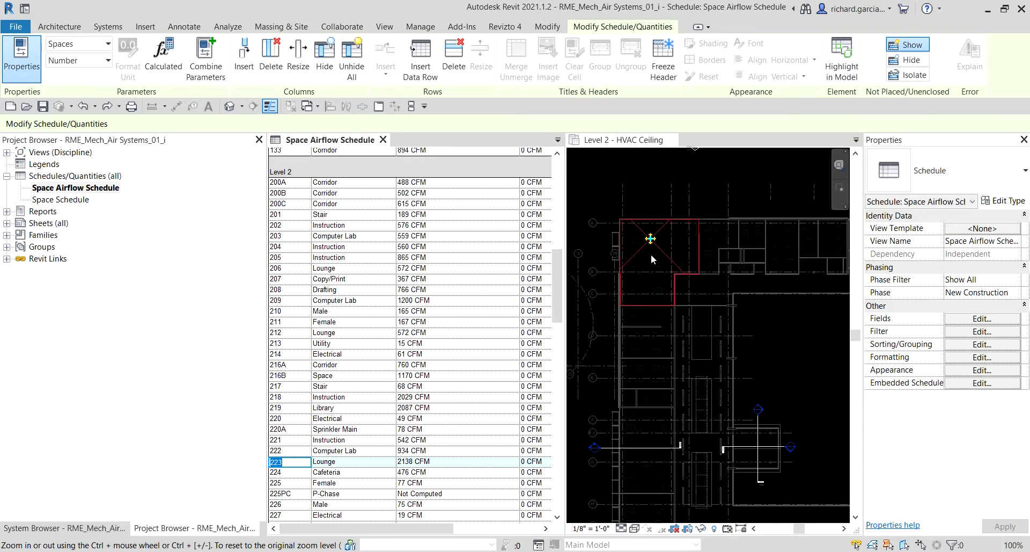
left_click(654, 257)
middle_click_drag(651, 311, 687, 333)
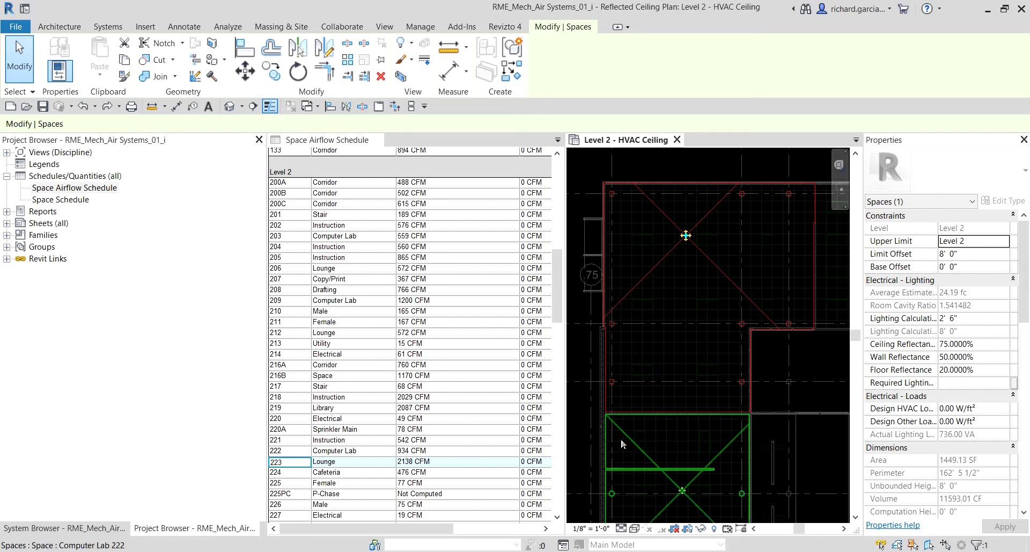
left_click(536, 466)
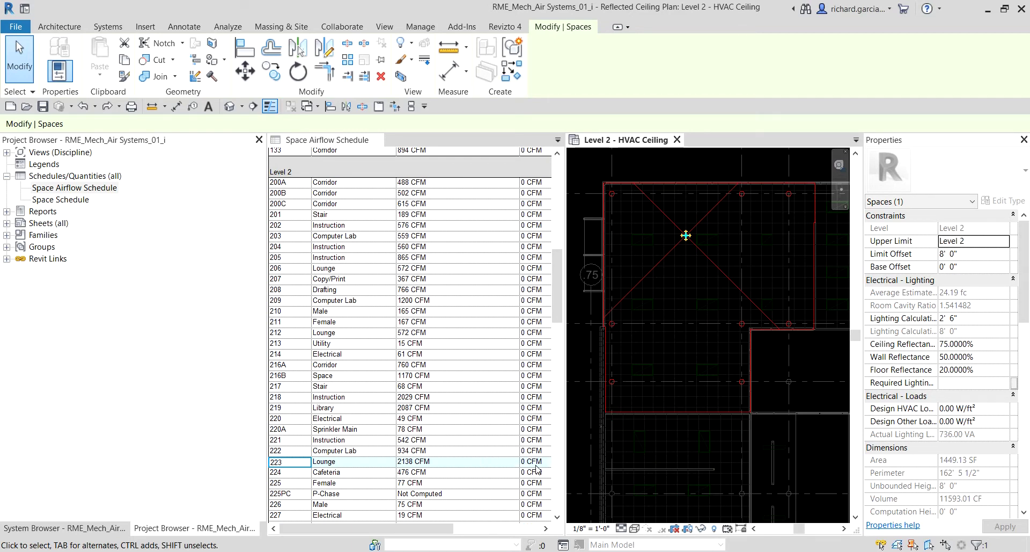
left_click(417, 170)
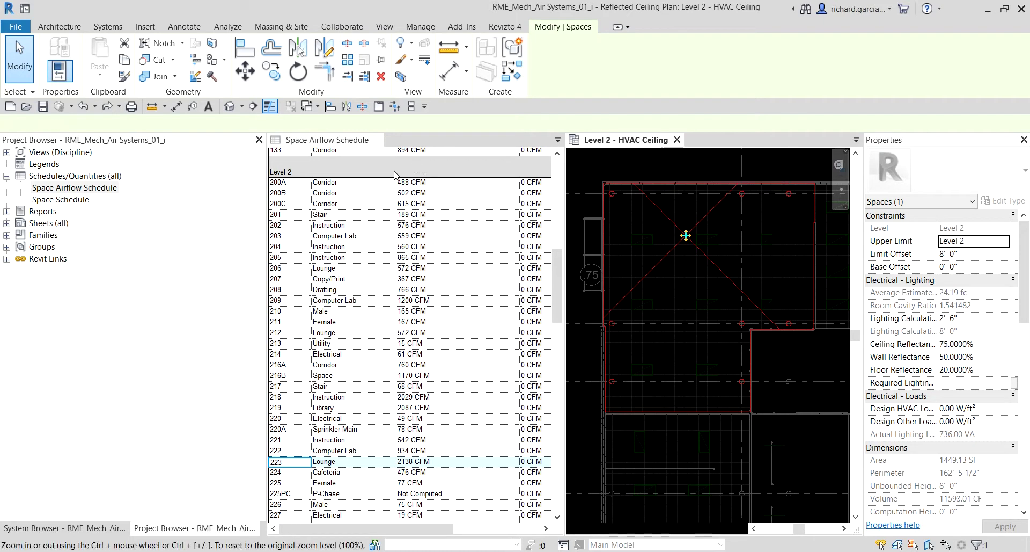
scroll(395, 175, "up", 15)
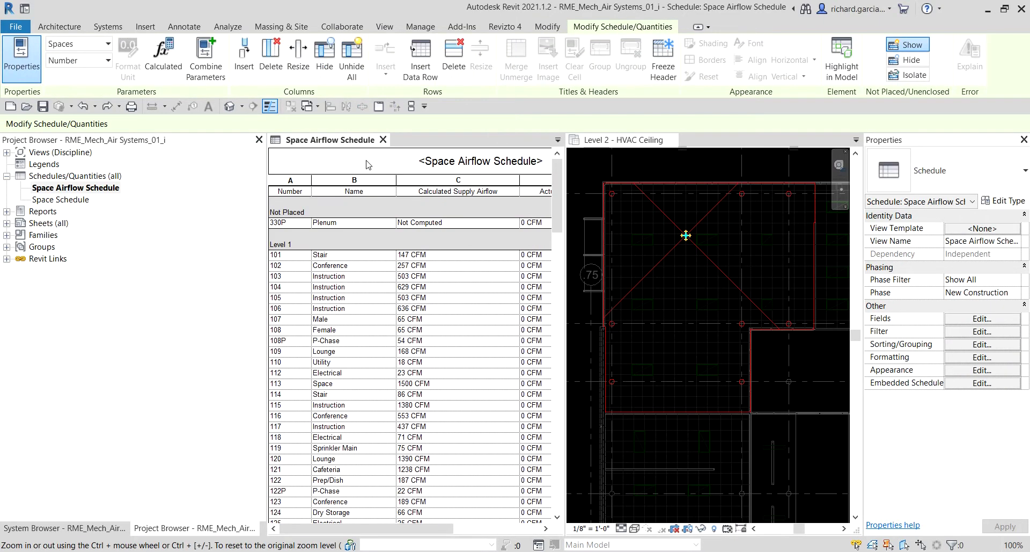
left_click(368, 165)
Start an air terminal in the ceiling plan with the Supply Diffuser - Rectangular Face Round Neck - Hosted type, 24"x24" Face 8" Neck
left_click(707, 244)
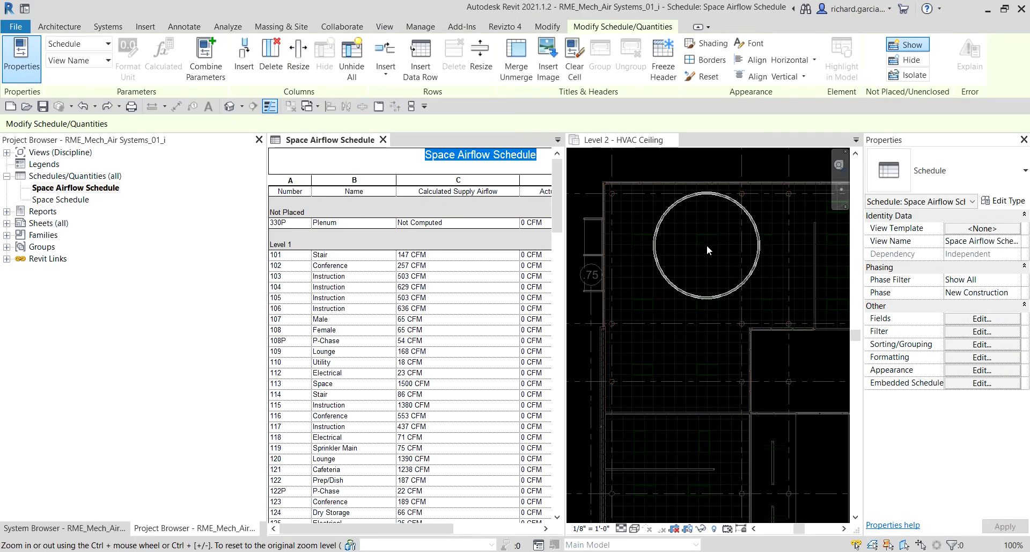
scroll(674, 258, "down", 2)
left_click(691, 259)
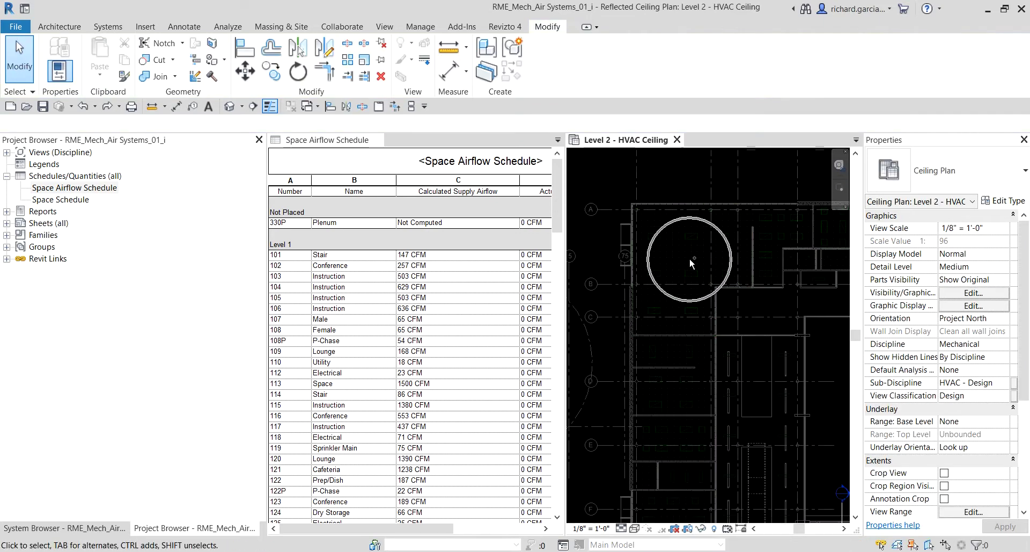
left_click(110, 30)
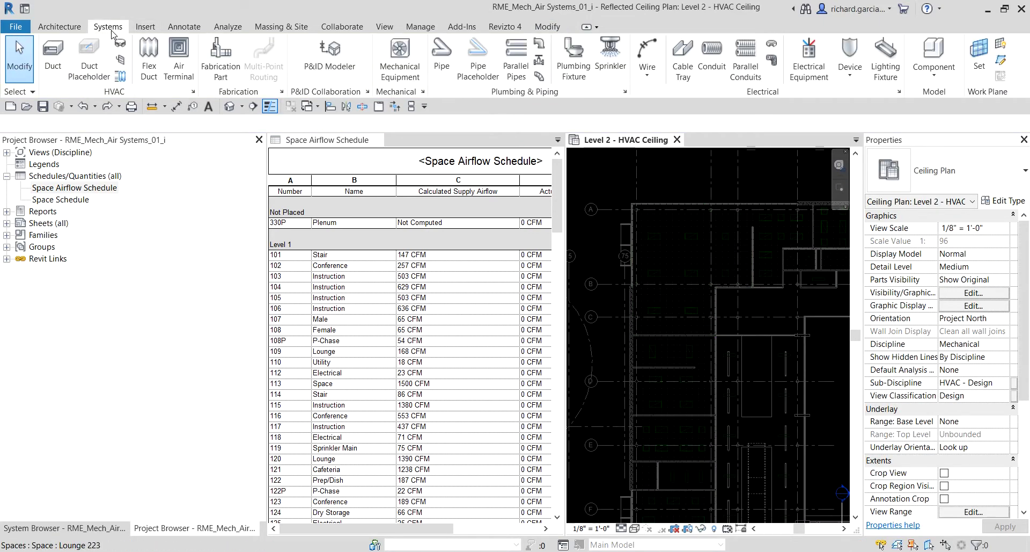
left_click(183, 56)
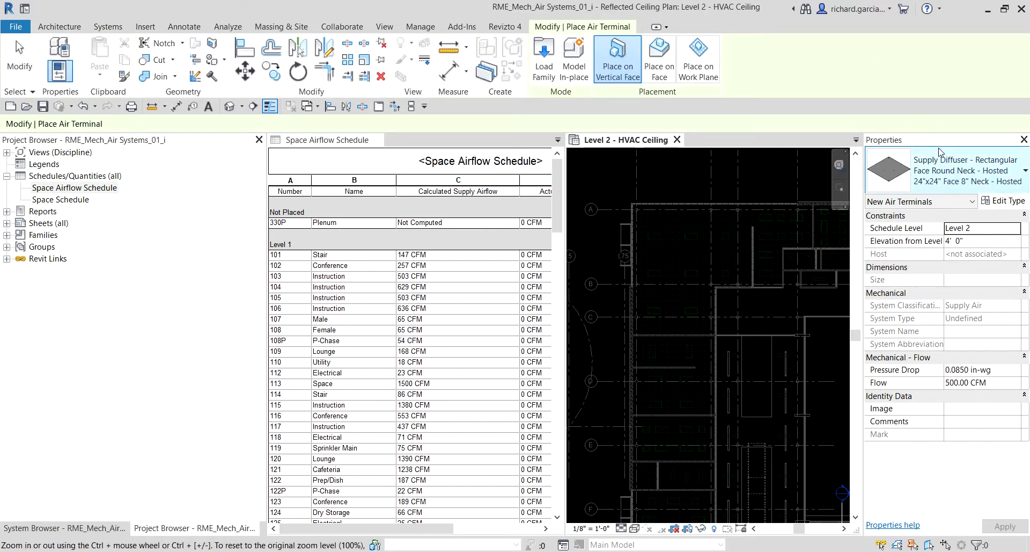
left_click(972, 177)
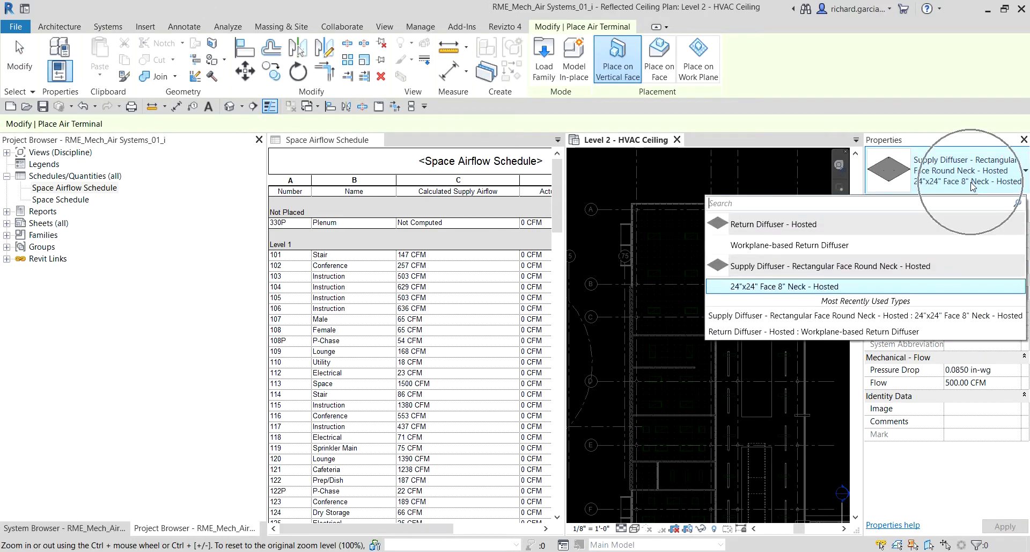
left_click(782, 292)
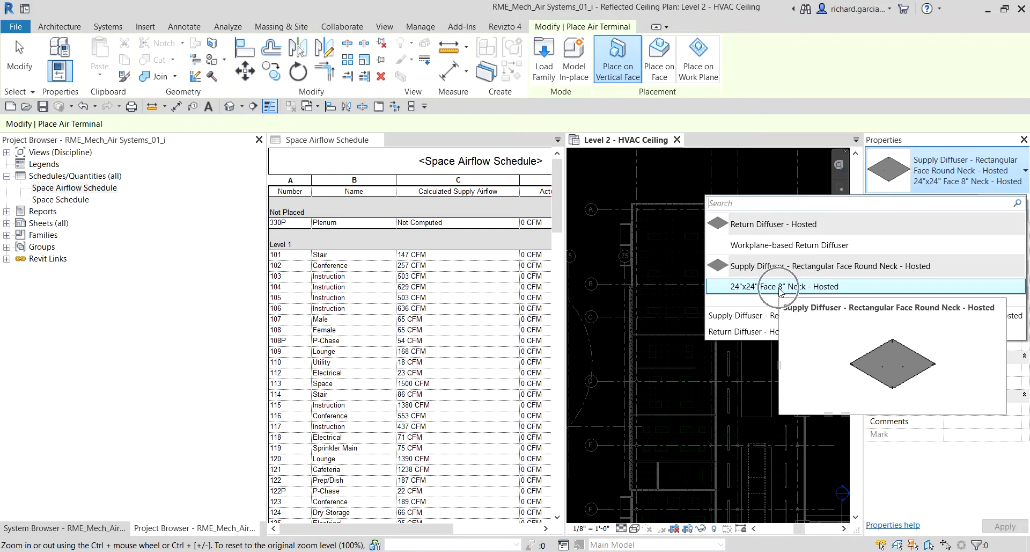
left_click(781, 291)
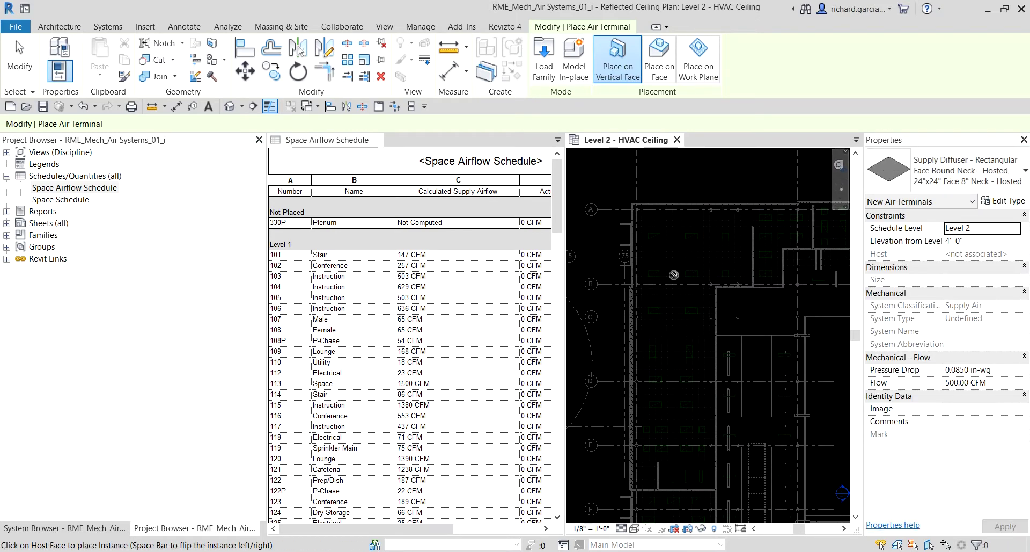
Place one supply diffuser on the ceiling face of Lounge 223, fitted to a grid tile near the room's upper wall
scroll(678, 274, "up", 4)
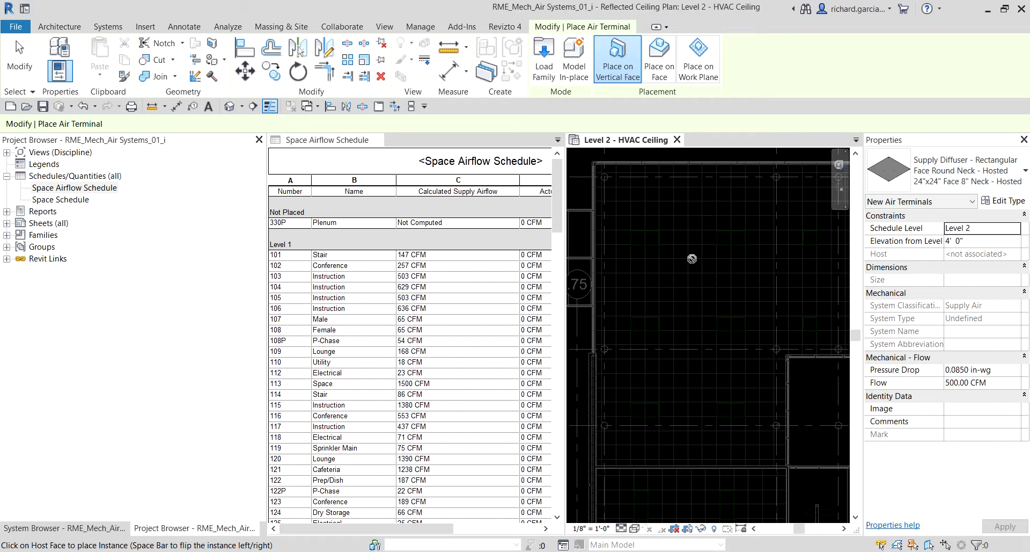
left_click(658, 69)
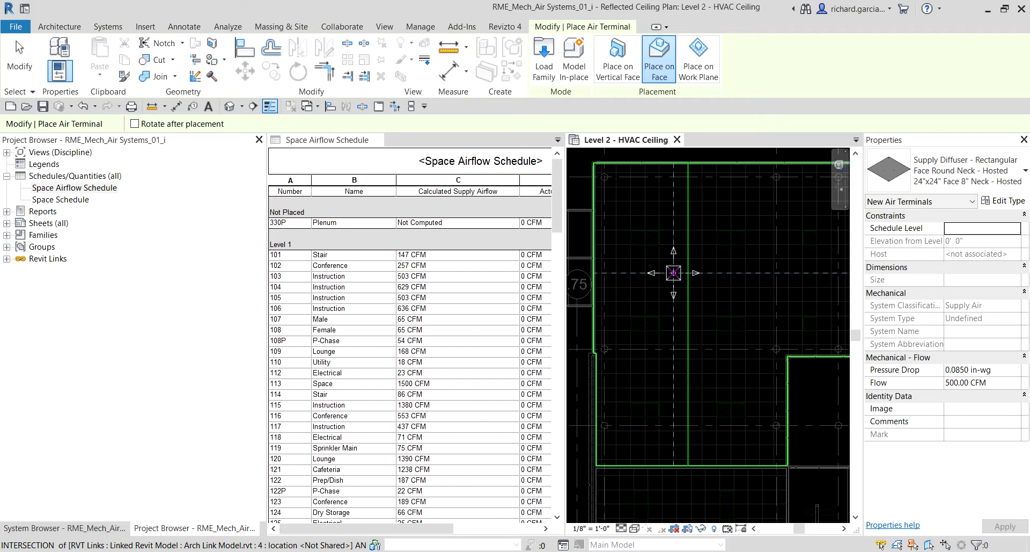
middle_click_drag(695, 265, 755, 235)
scroll(755, 235, "up", 3)
scroll(768, 338, "down", 3)
scroll(705, 259, "up", 4)
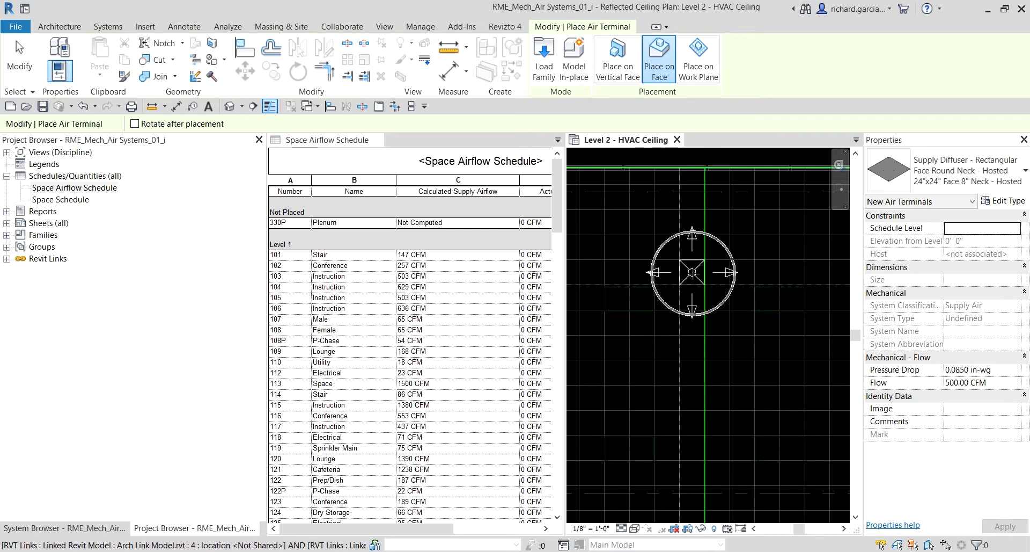
left_click(692, 272)
left_click_drag(692, 272, 688, 274)
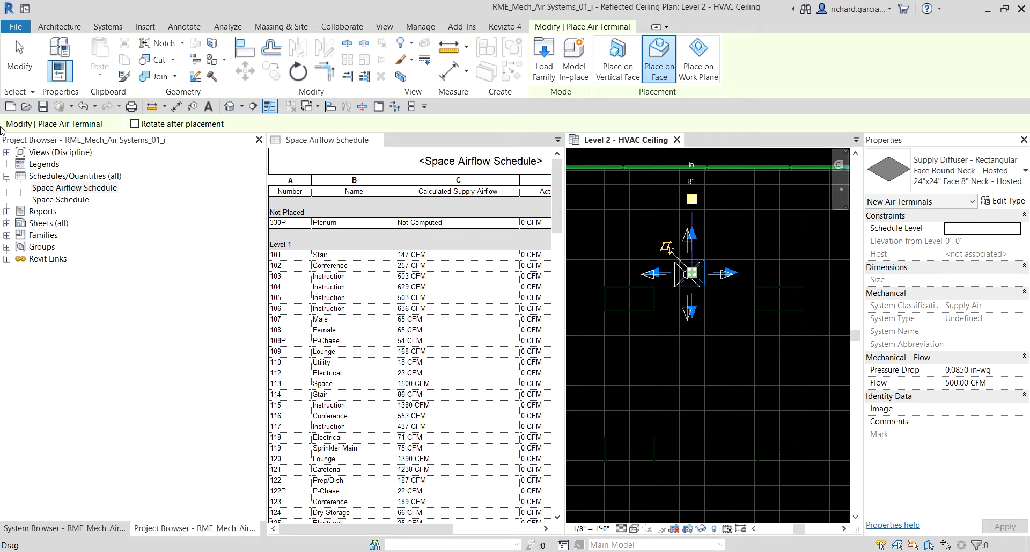
left_click(22, 60)
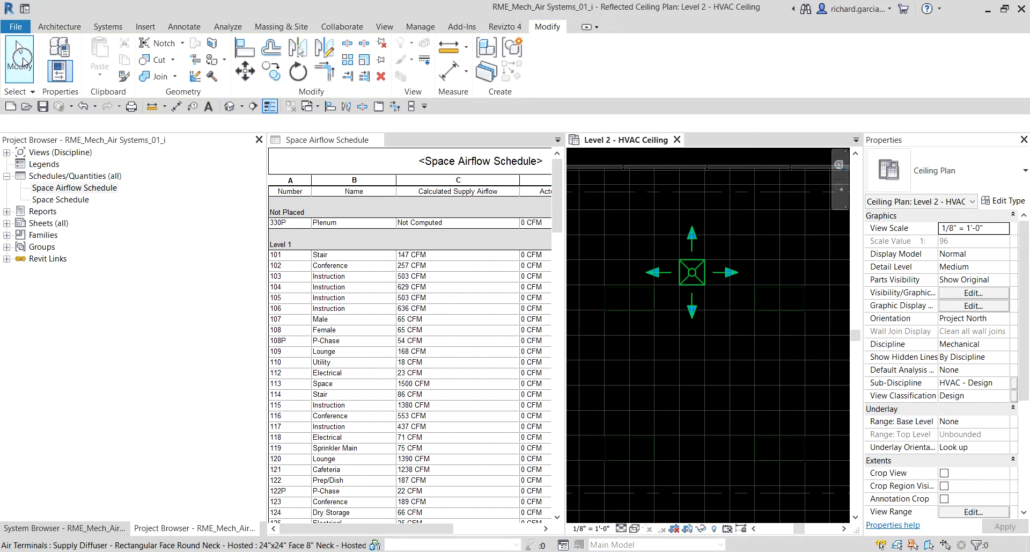
Check the actual supply airflow of Lounge 223 in the Level 2 section of the schedule
scroll(383, 443, "down", 6)
scroll(383, 442, "down", 7)
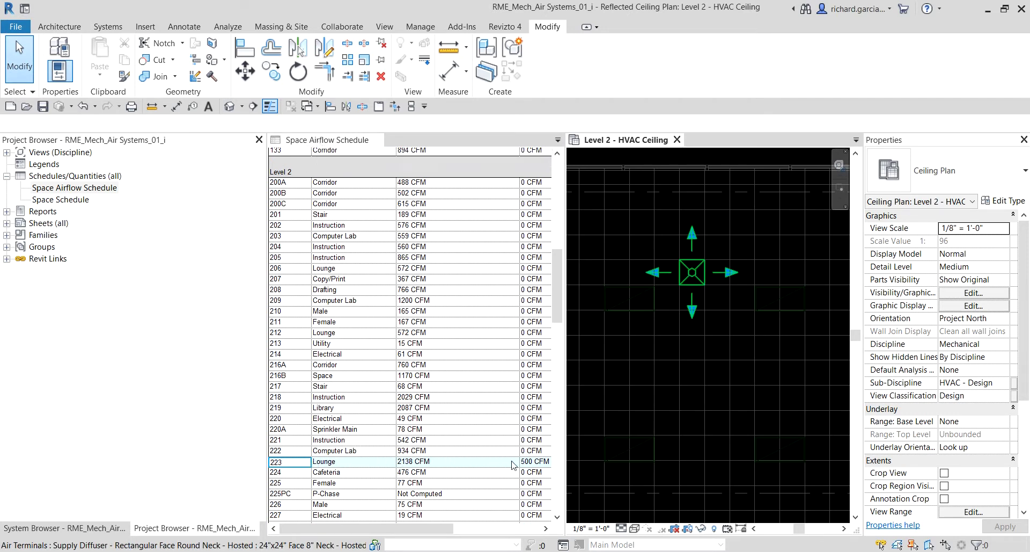
left_click(540, 466)
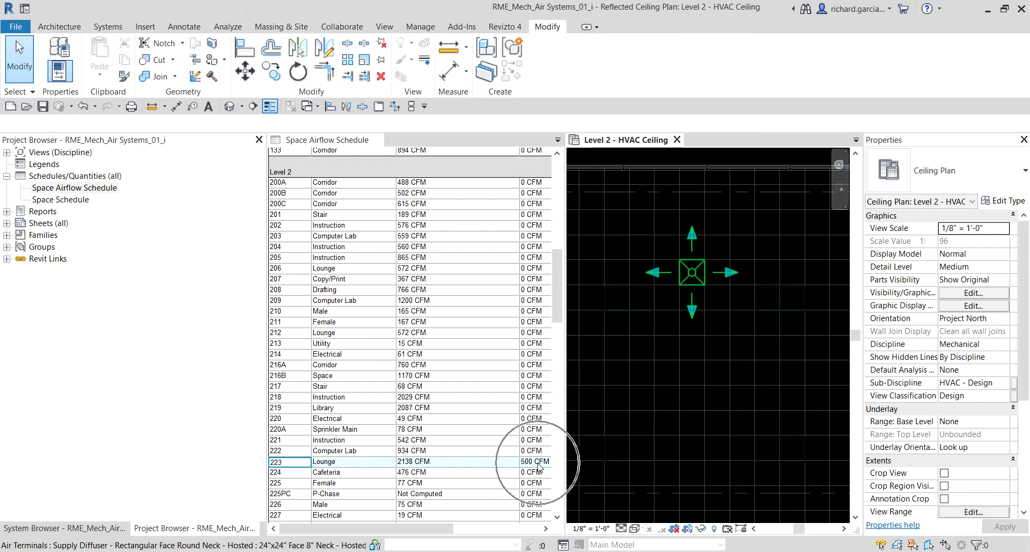
Set the flow of the supply diffuser in Lounge 223 to 425 CFM and deselect it
left_click(687, 277)
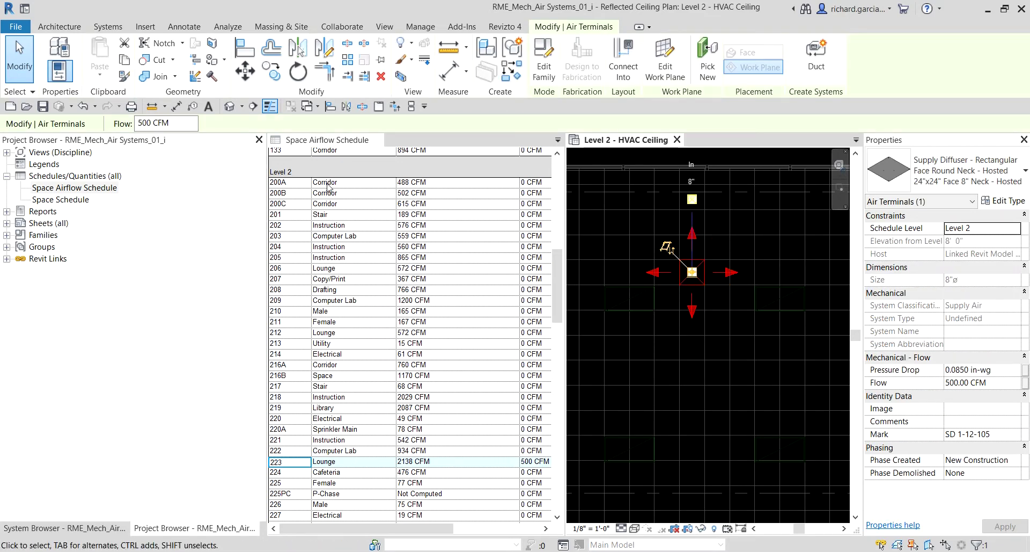
left_click(152, 126)
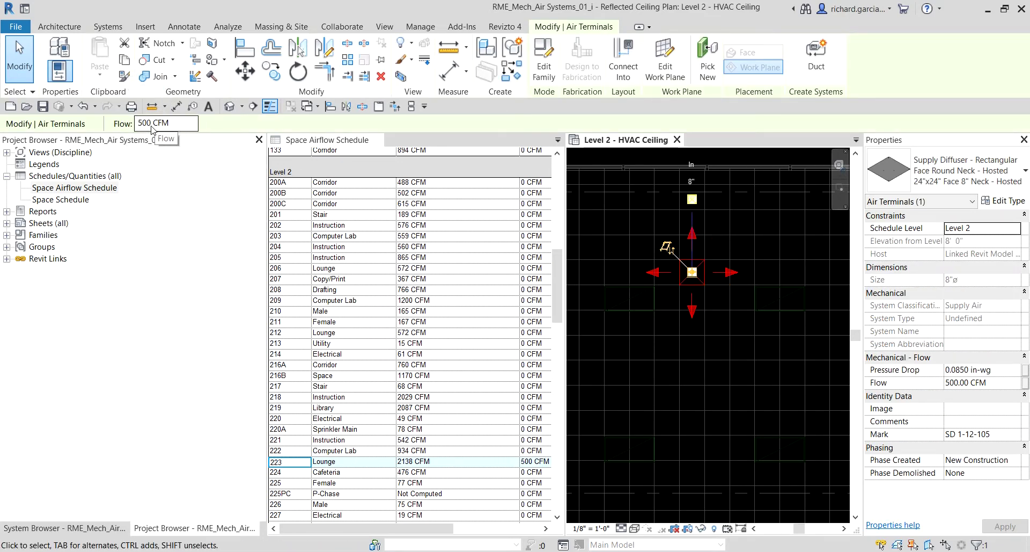
left_click(153, 125)
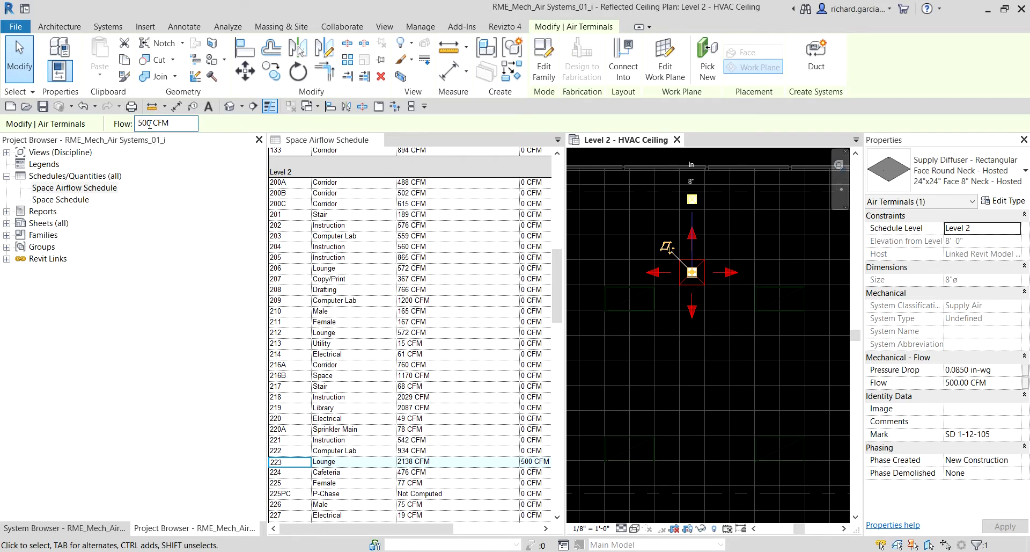
double_click(146, 123)
type("425")
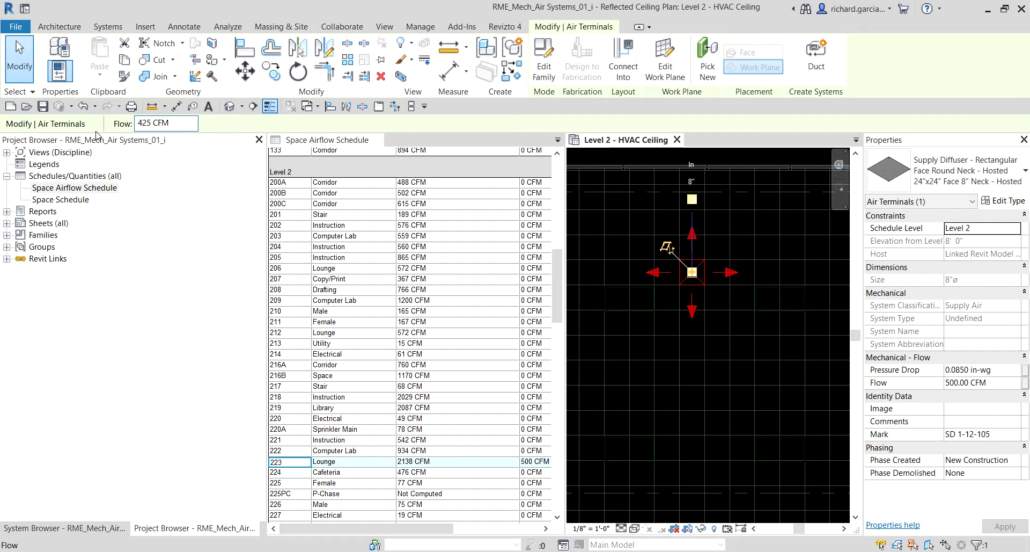
key("Return")
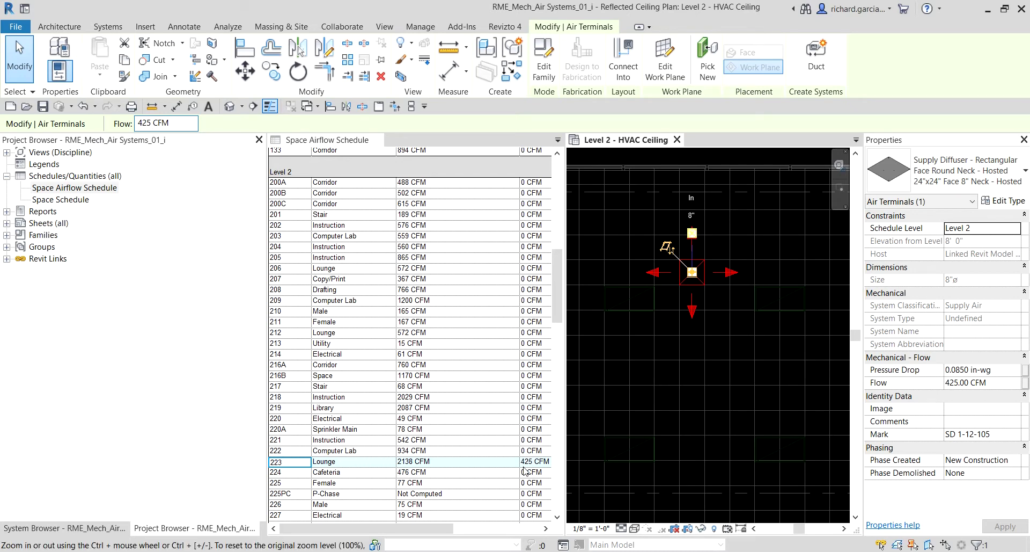
key("ctrl")
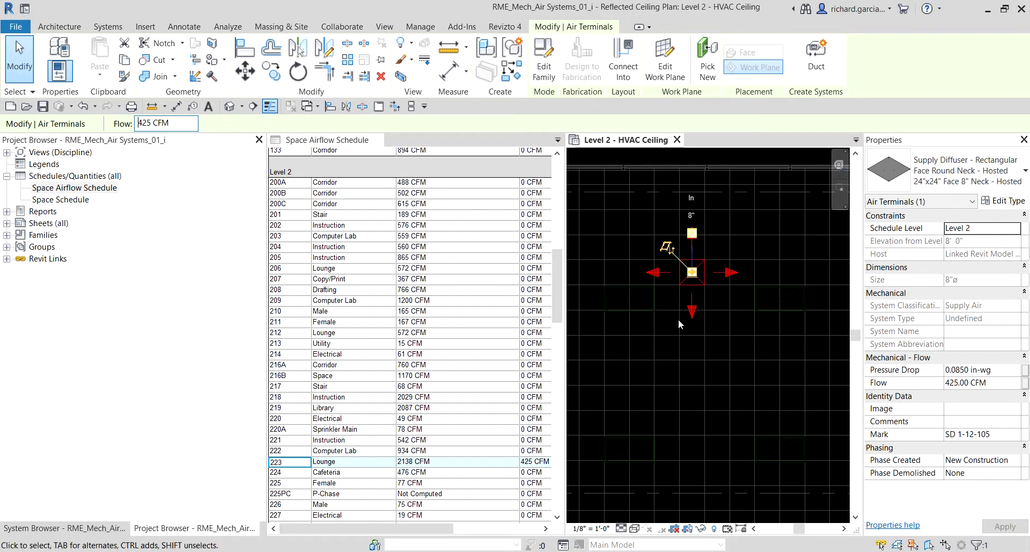
scroll(687, 328, "down", 2)
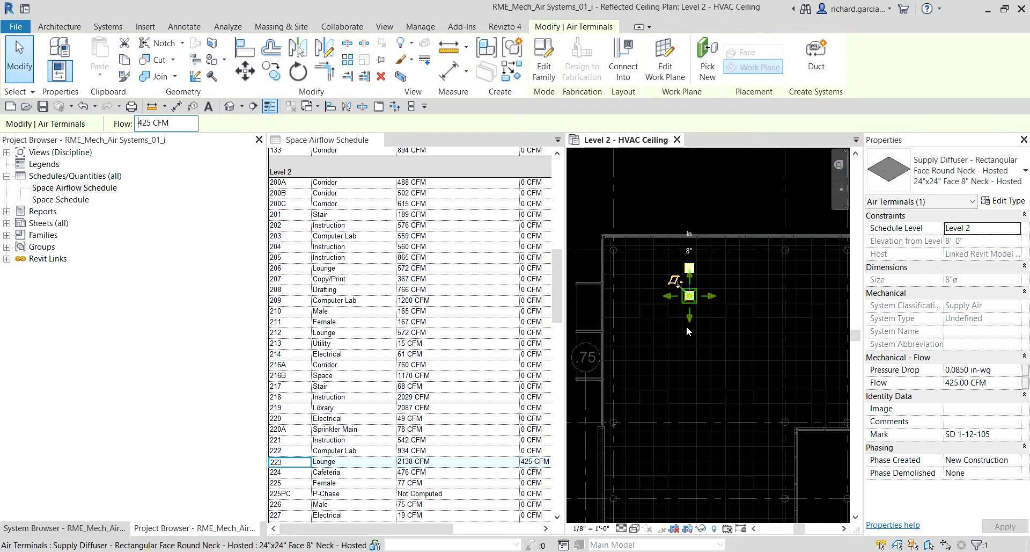
left_click(17, 56)
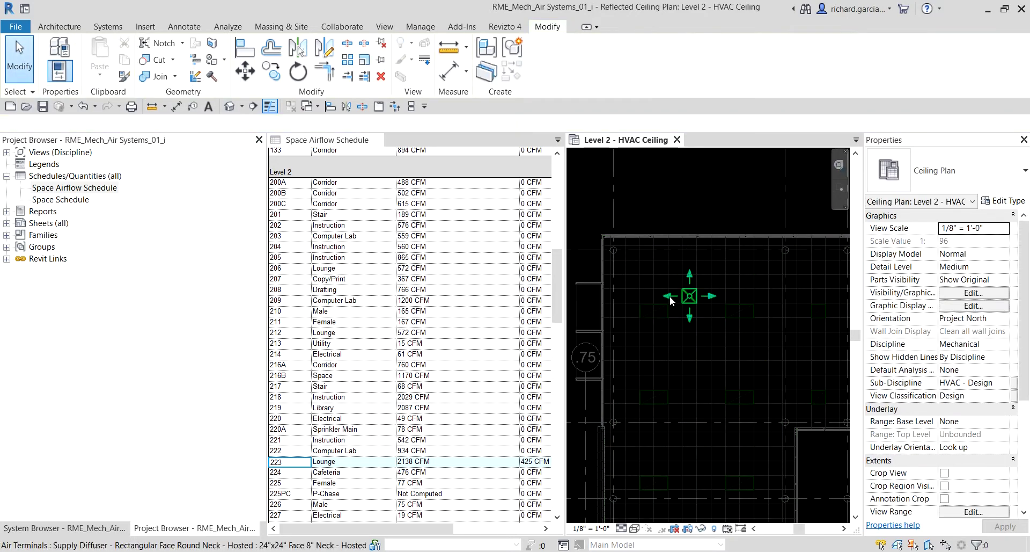
Copy the Lounge 223 diffuser straight down twice at 12' spacing, using multiple copies from its upper-left corner
scroll(709, 300, "up", 1)
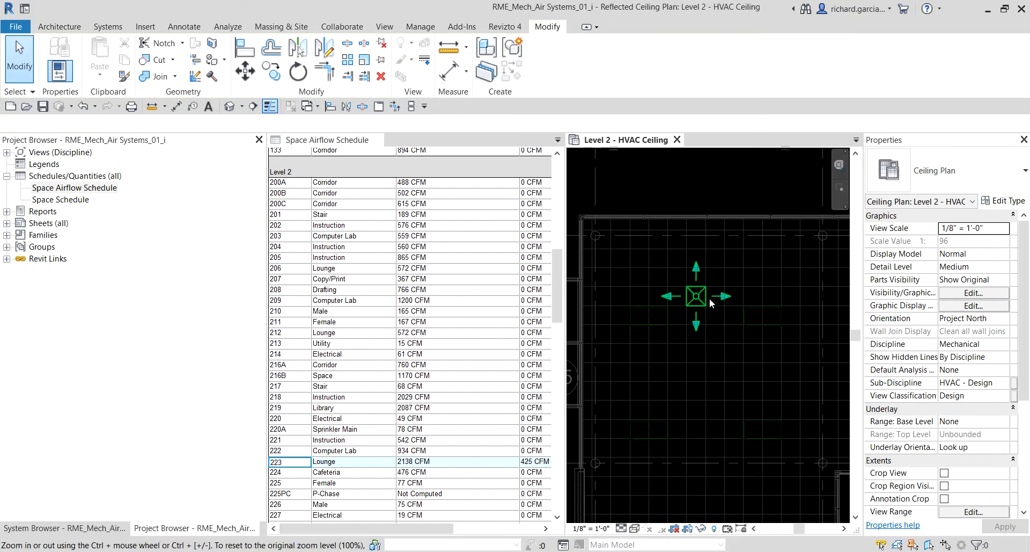
scroll(829, 333, "up", 1)
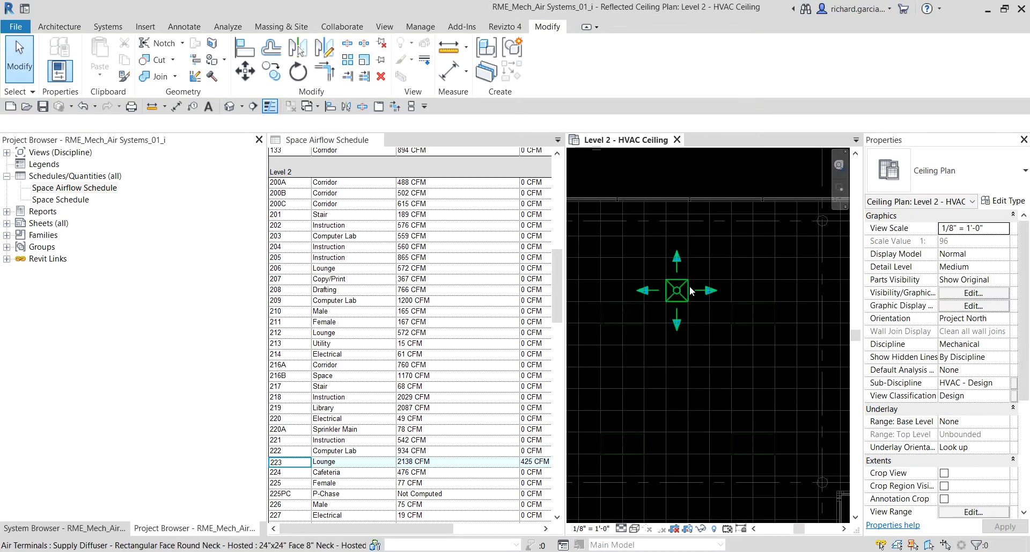
left_click(678, 293)
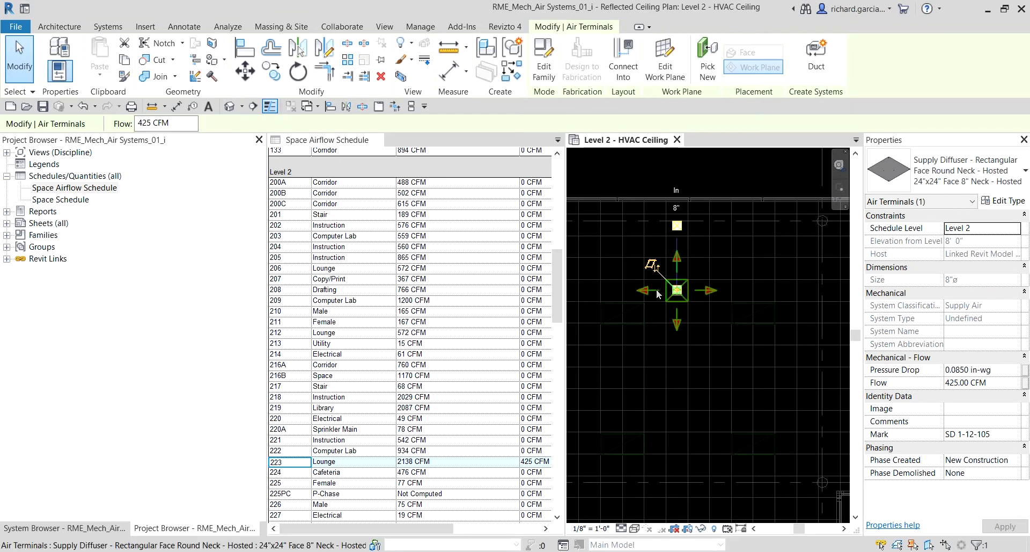
left_click(272, 71)
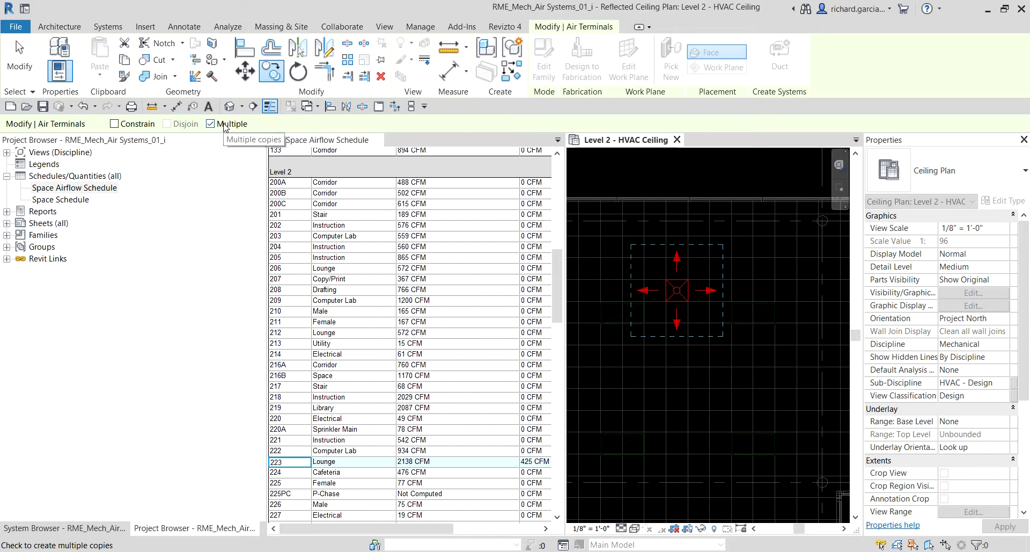
scroll(706, 293, "up", 3)
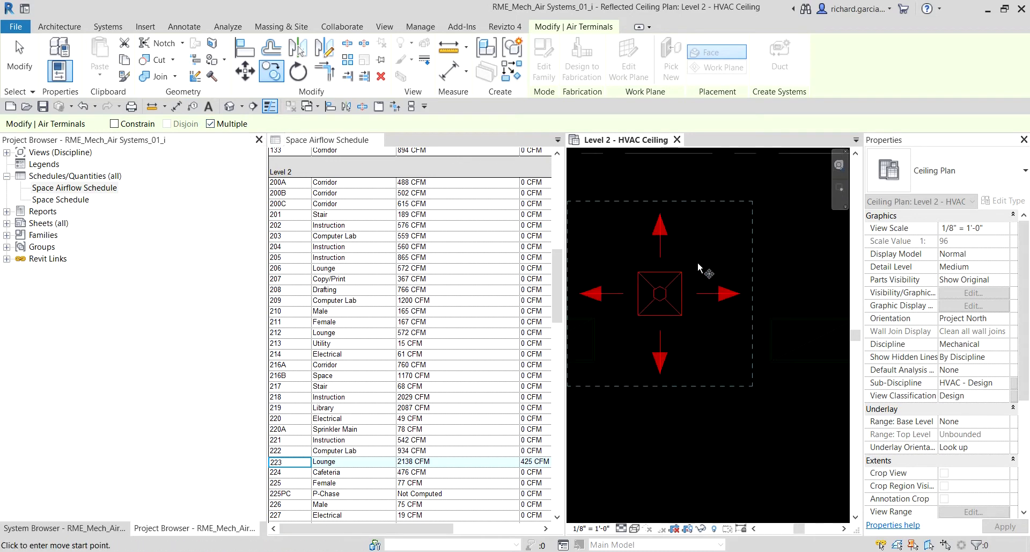
left_click(639, 273)
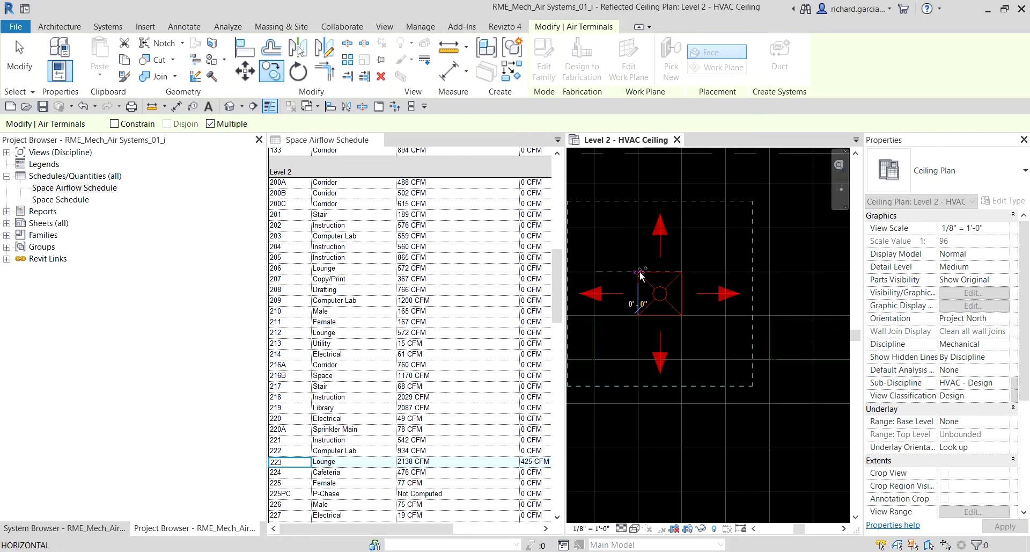
scroll(713, 294, "down", 4)
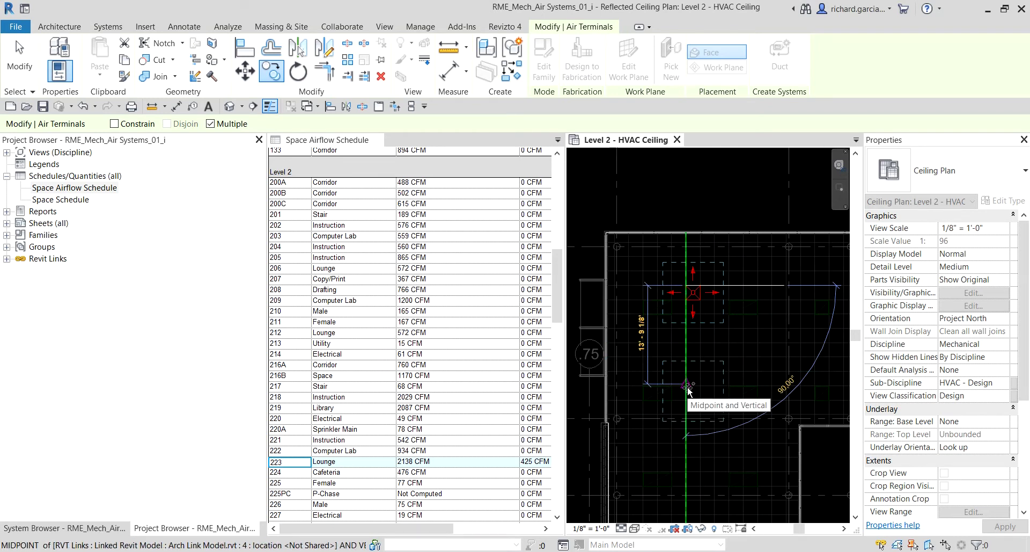
type("12")
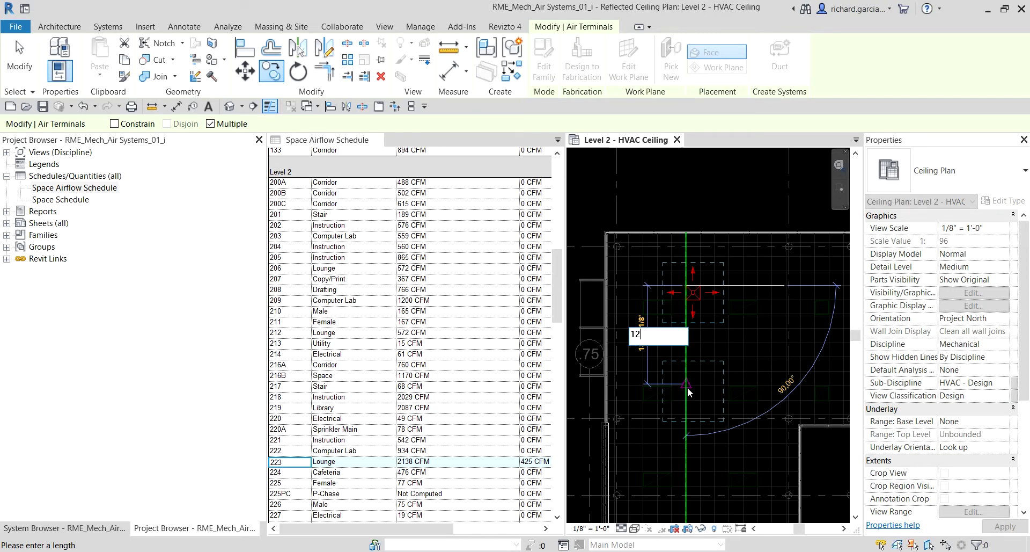
key("Return")
scroll(732, 436, "up", 3)
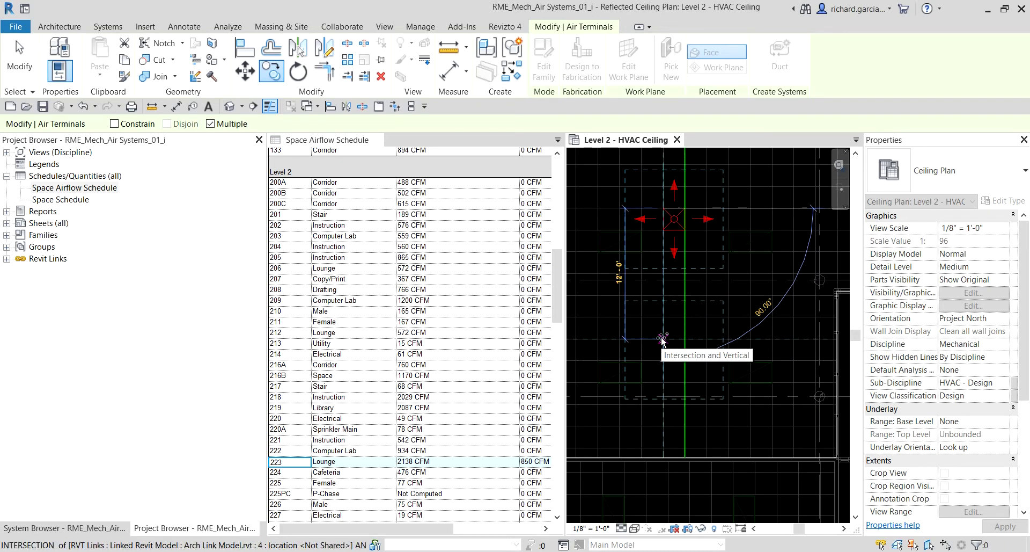
left_click(663, 341)
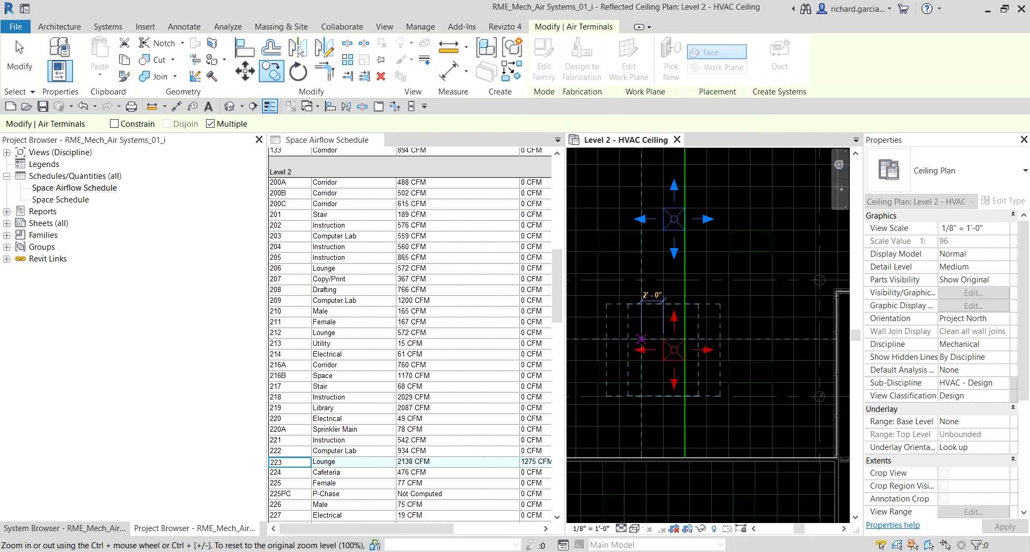
Add two more diffuser copies as a second column right of the first, near its top and middle diffusers, and end copying
scroll(644, 376, "down", 3)
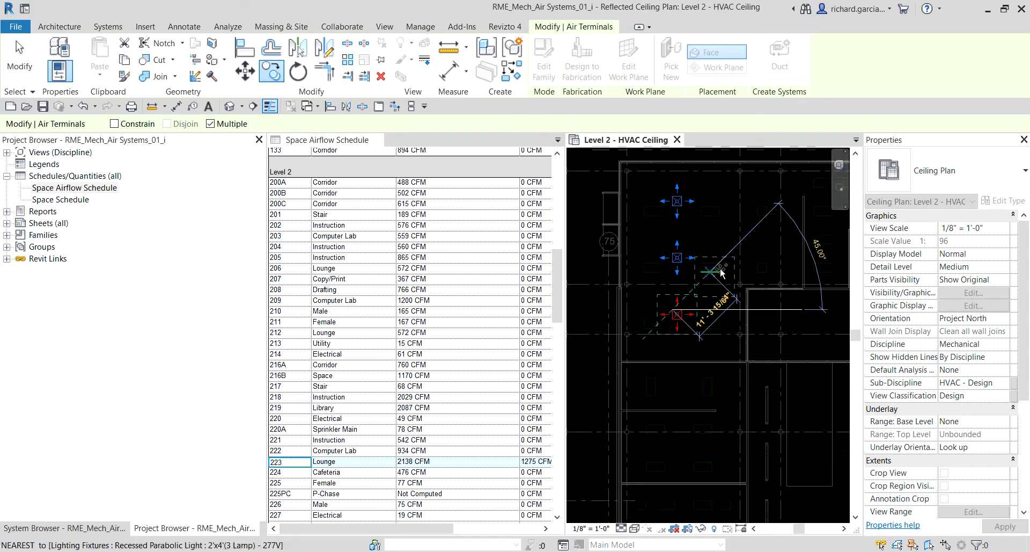
scroll(691, 300, "up", 3)
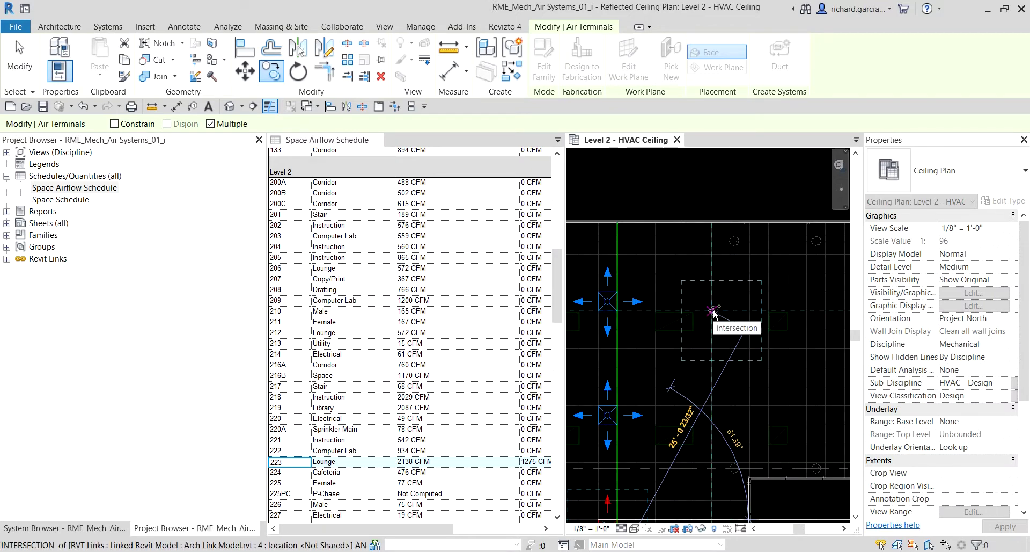
left_click(714, 312)
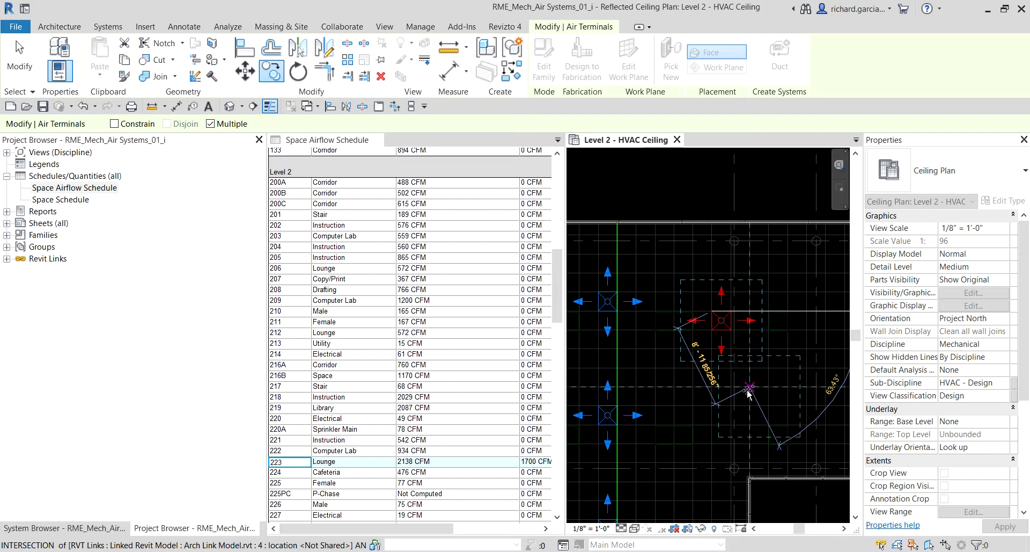
scroll(746, 371, "up", 2)
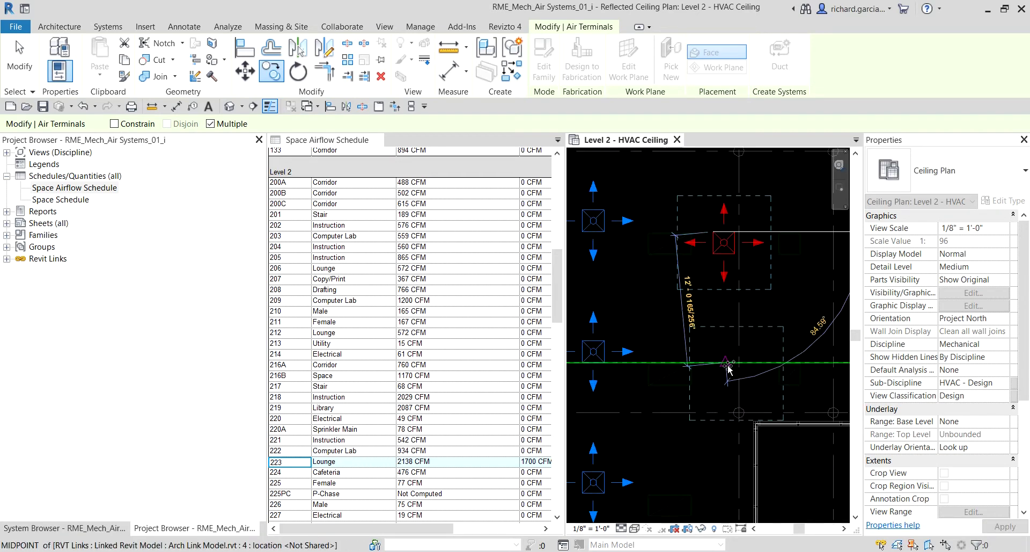
left_click(724, 343)
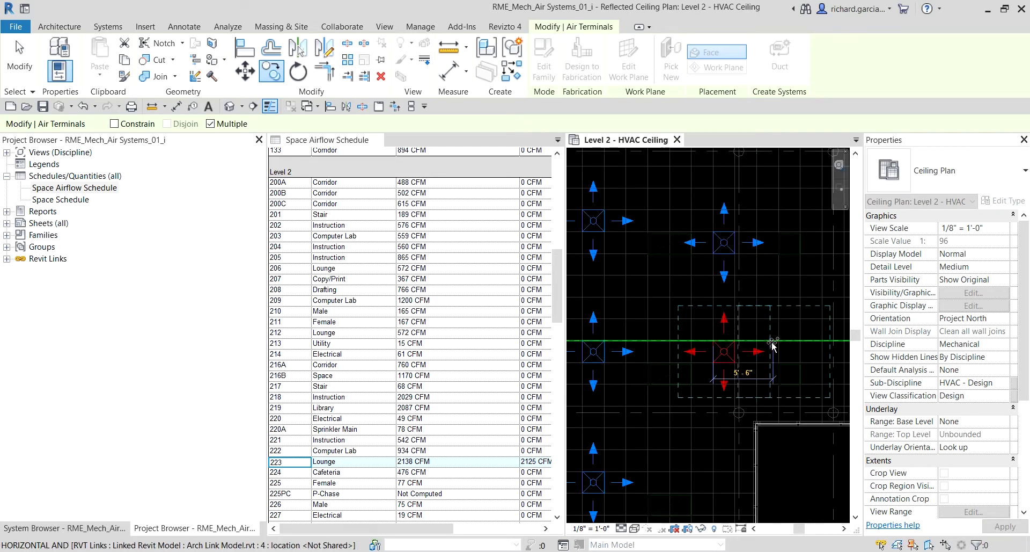
key("Escape")
key("Escape")
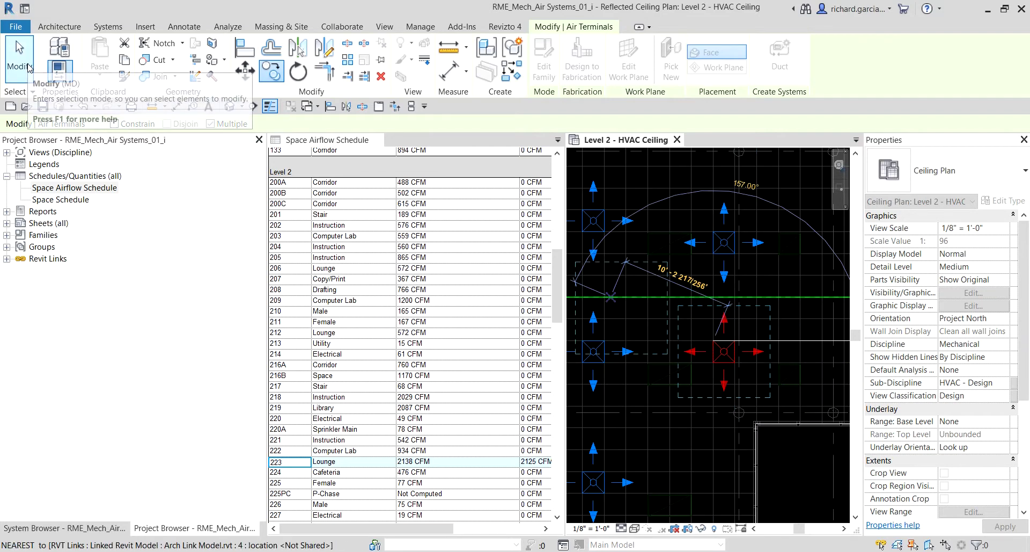
Move the second column's upper diffuser up one ceiling tile, level with the first column's top diffuser
scroll(630, 436, "up", 2)
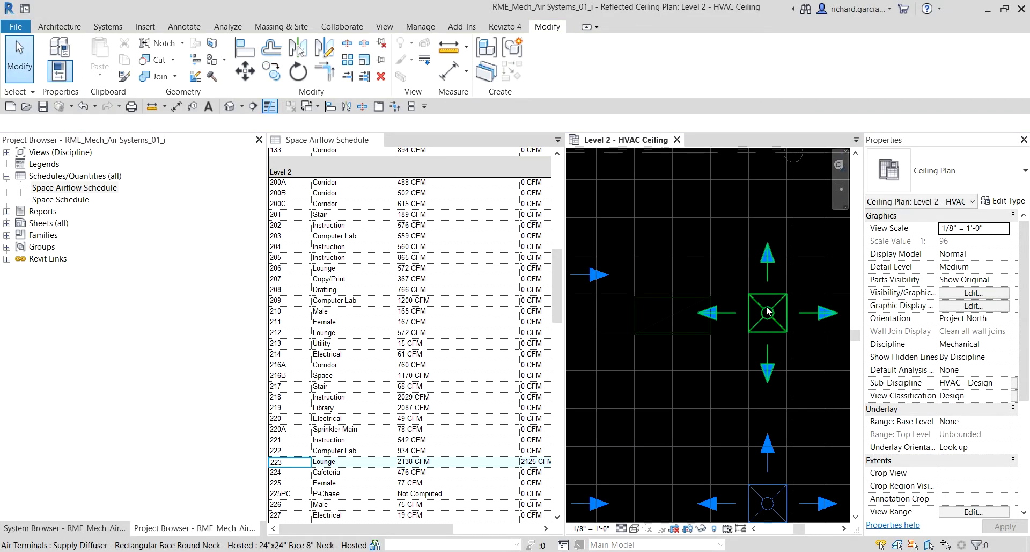
left_click(767, 312)
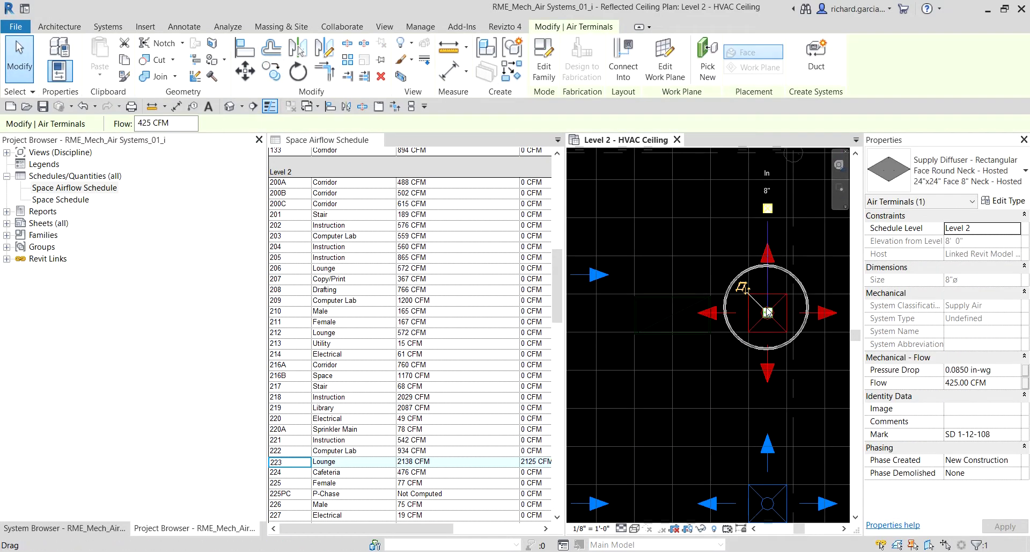
left_click(244, 70)
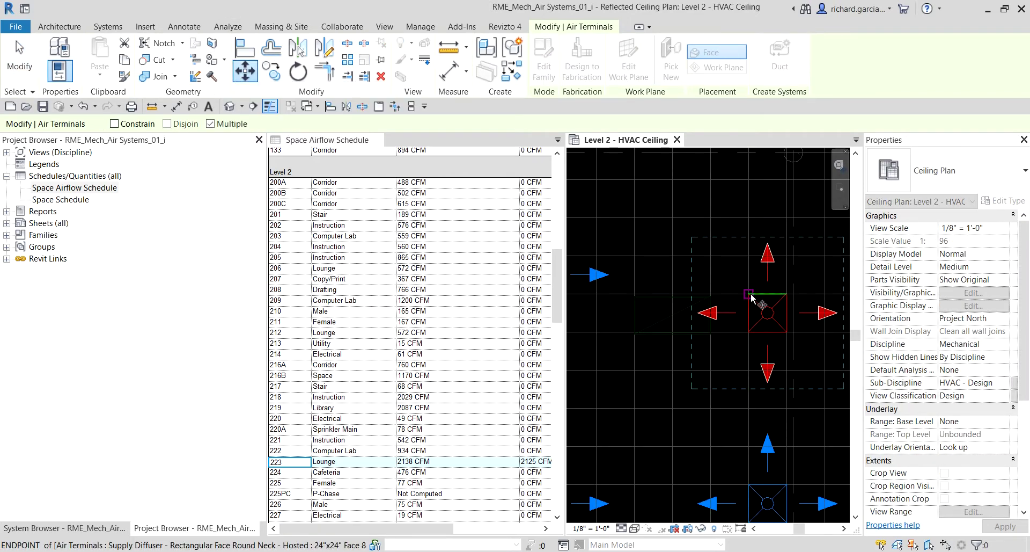
left_click(750, 275)
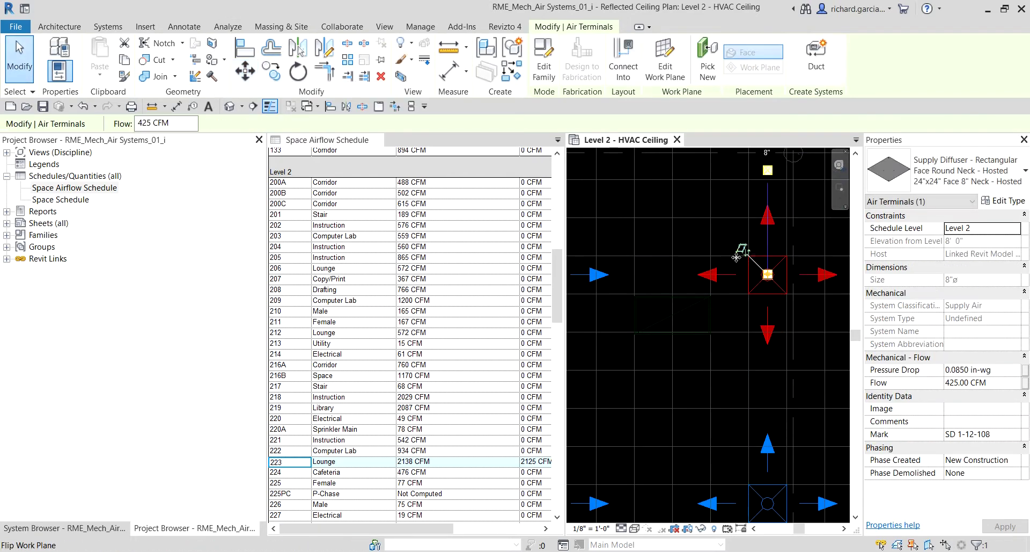
key("Escape")
Start tagging by category on the Lounge 223 diffusers and load the Diffuser Tag family from the 02_Mechanical Systems folder
scroll(701, 271, "down", 4)
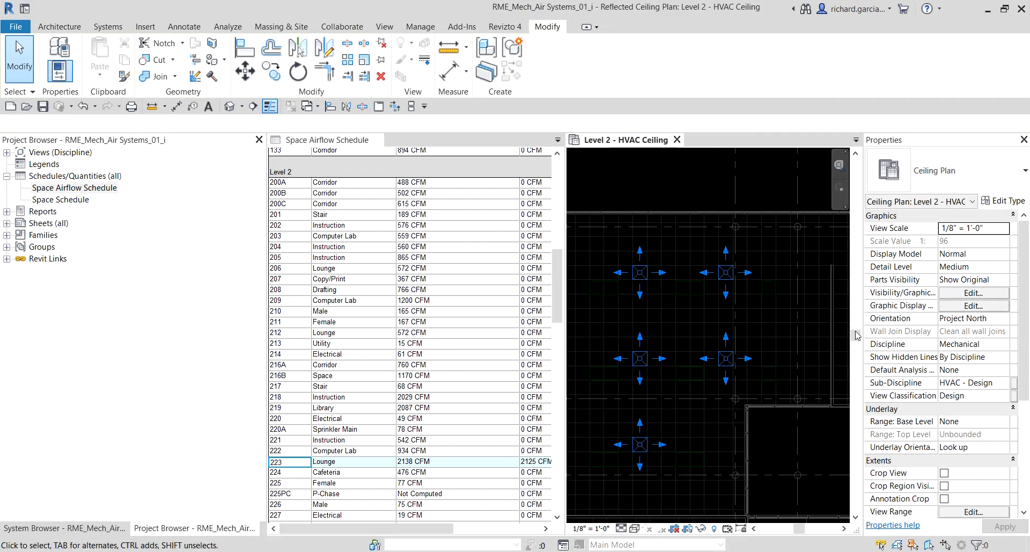
left_click(192, 106)
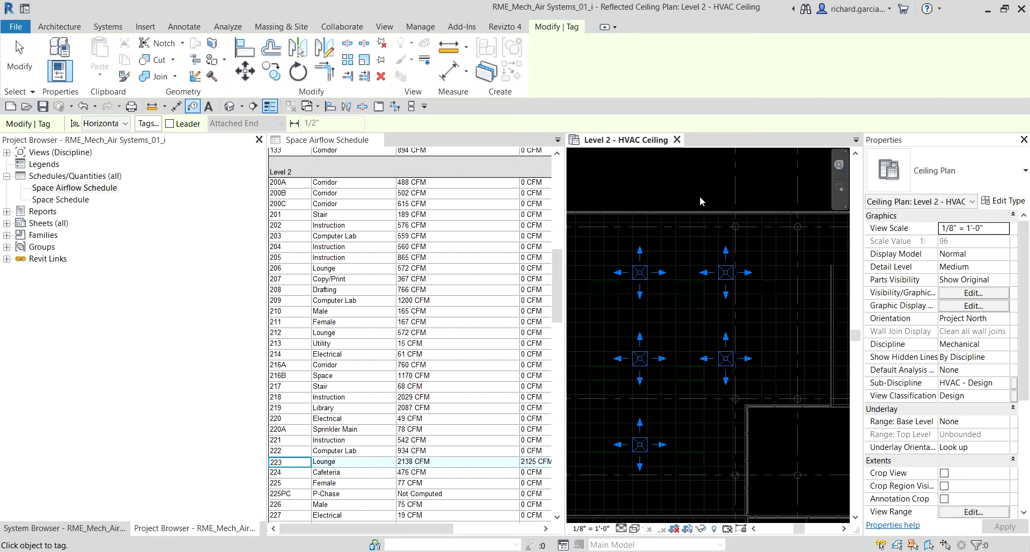
scroll(620, 295, "up", 2)
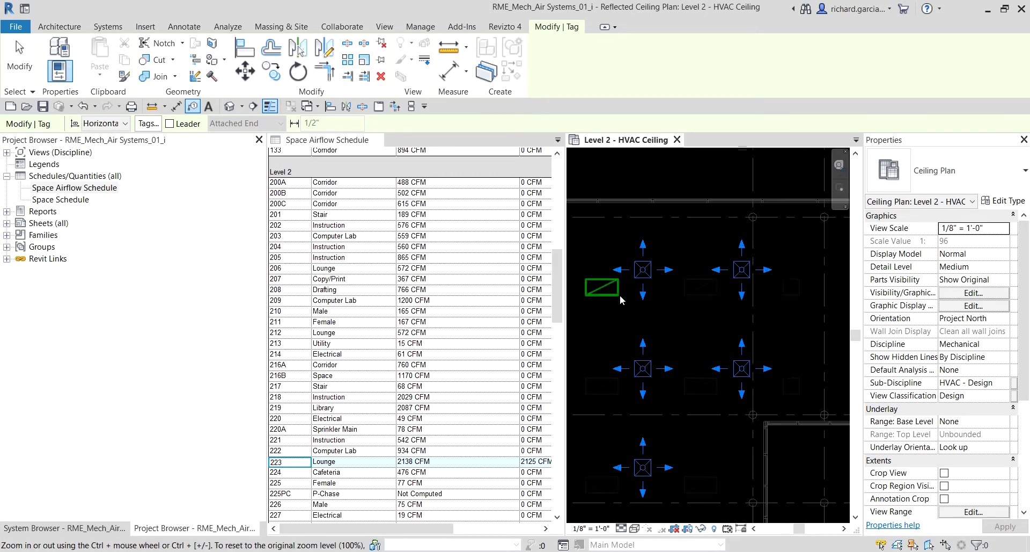
key("ctrl")
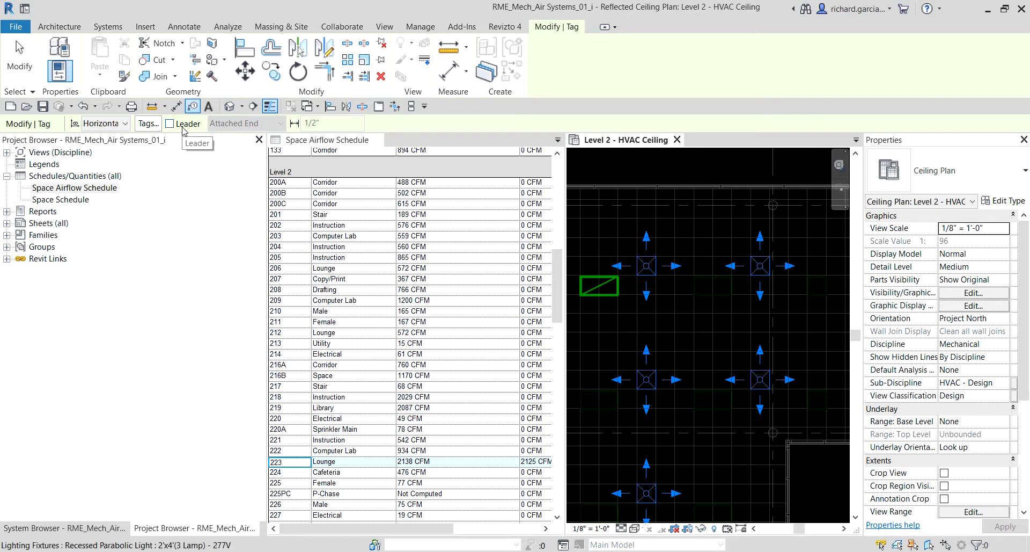
key("ctrl")
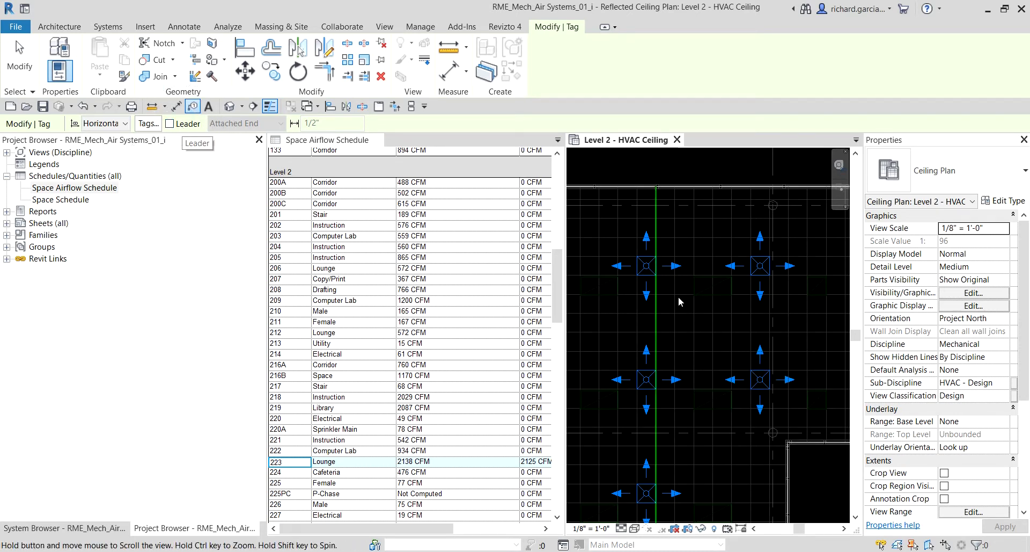
scroll(679, 296, "up", 3)
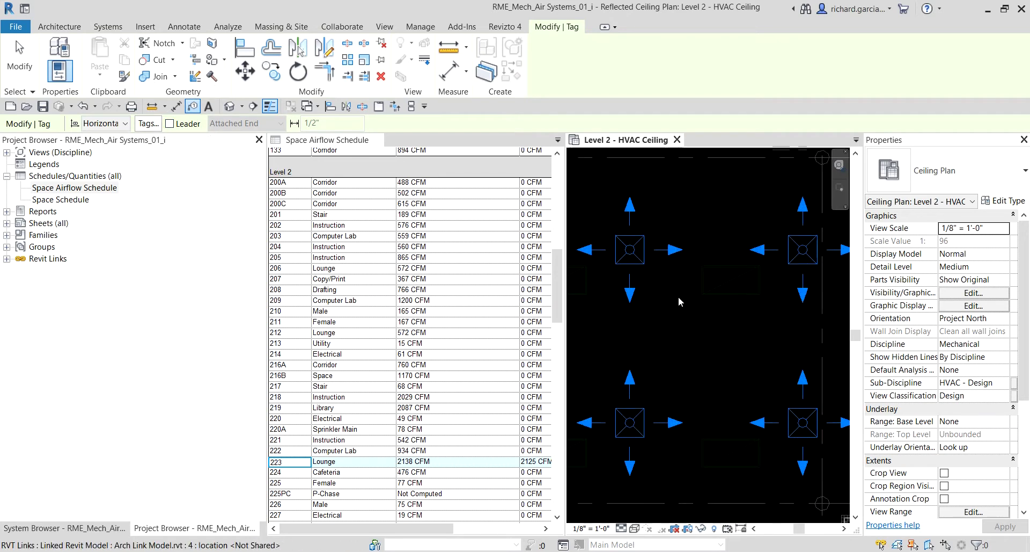
left_click(640, 267)
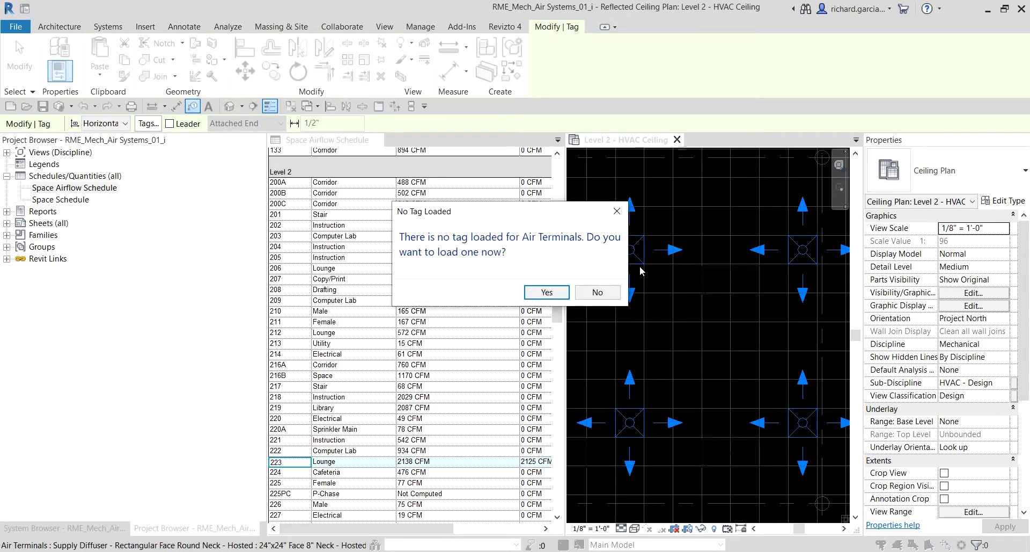
left_click(435, 215)
left_click(546, 293)
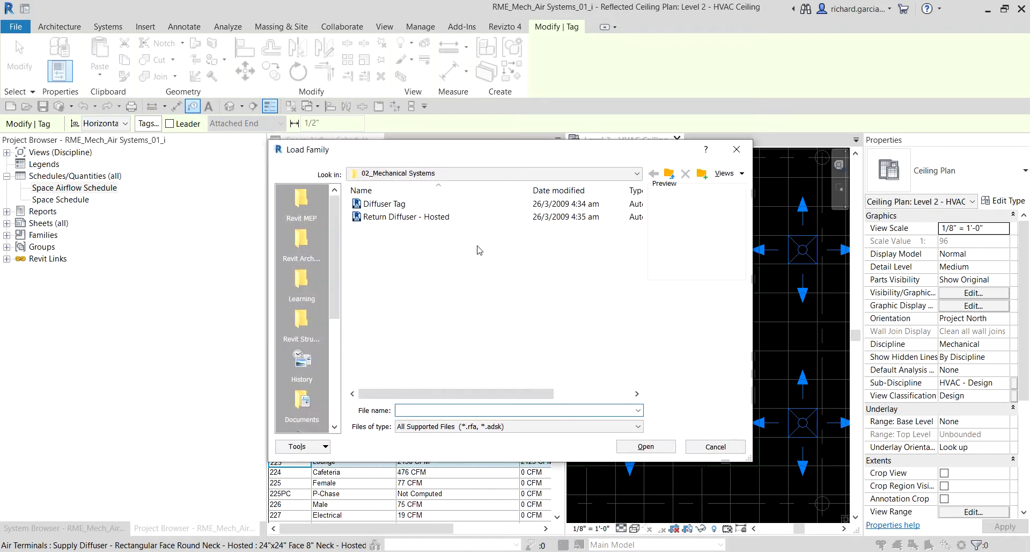
left_click(379, 205)
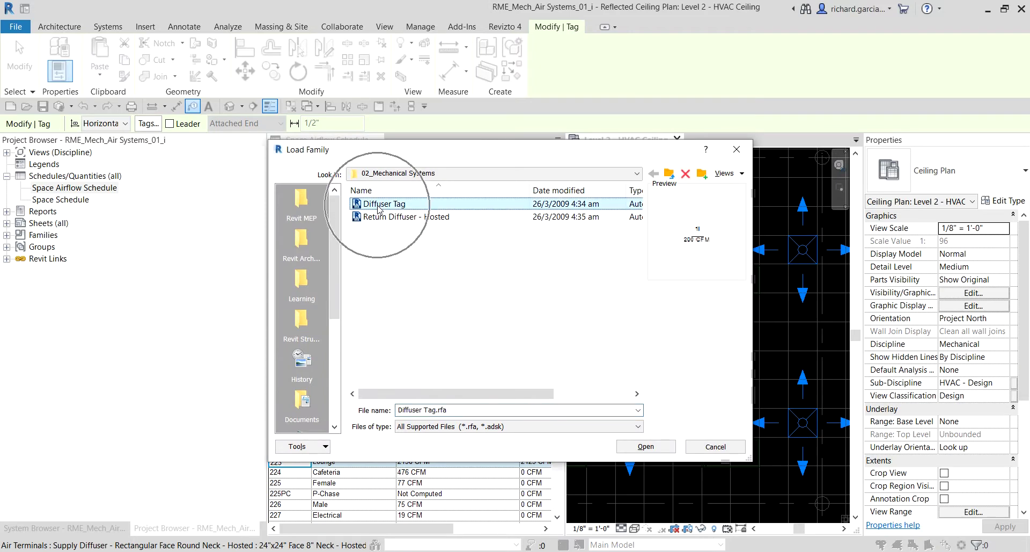
left_click(645, 450)
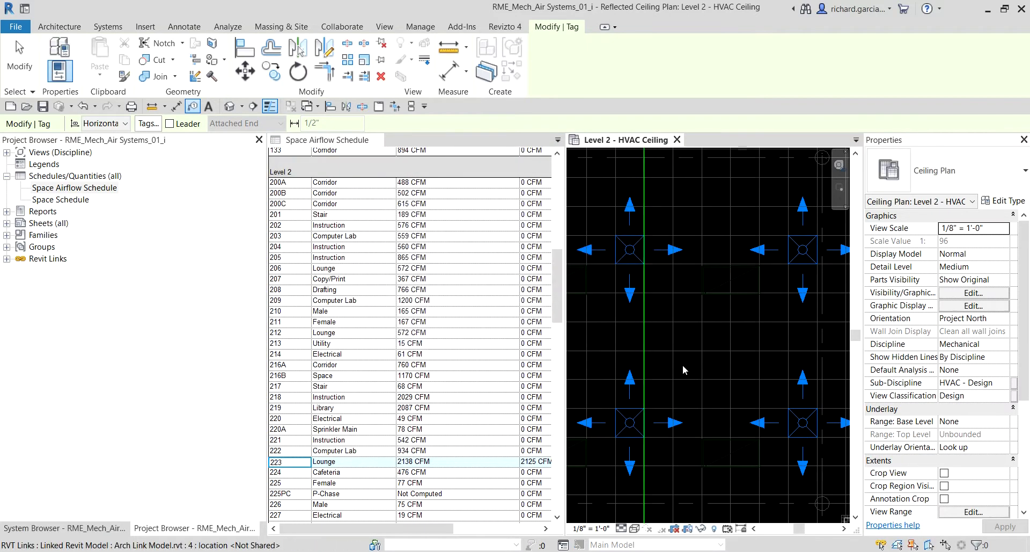
Tag all five supply diffusers in Lounge 223 with the Diffuser Tag and end the tagging command
left_click(636, 270)
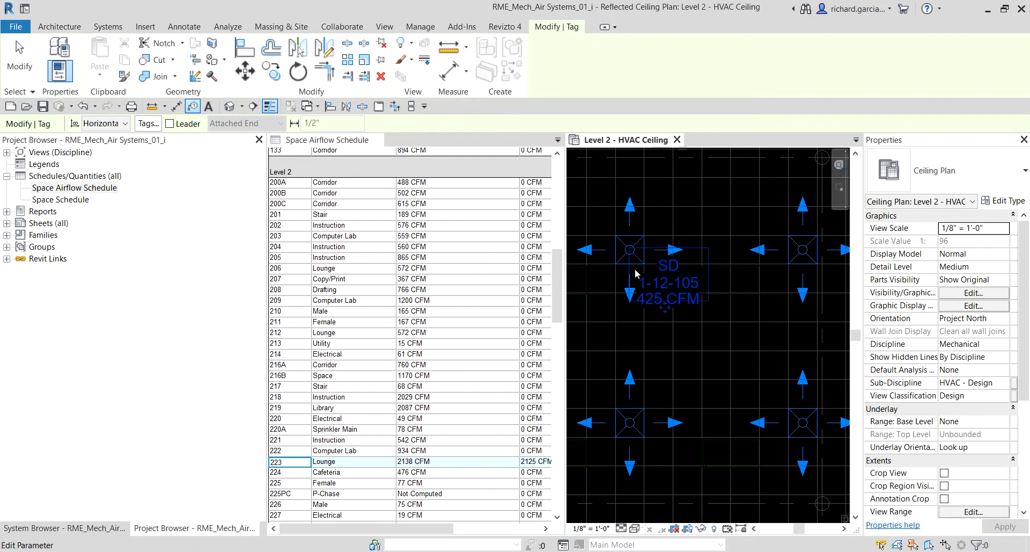
scroll(636, 270, "down", 2)
scroll(636, 269, "up", 1)
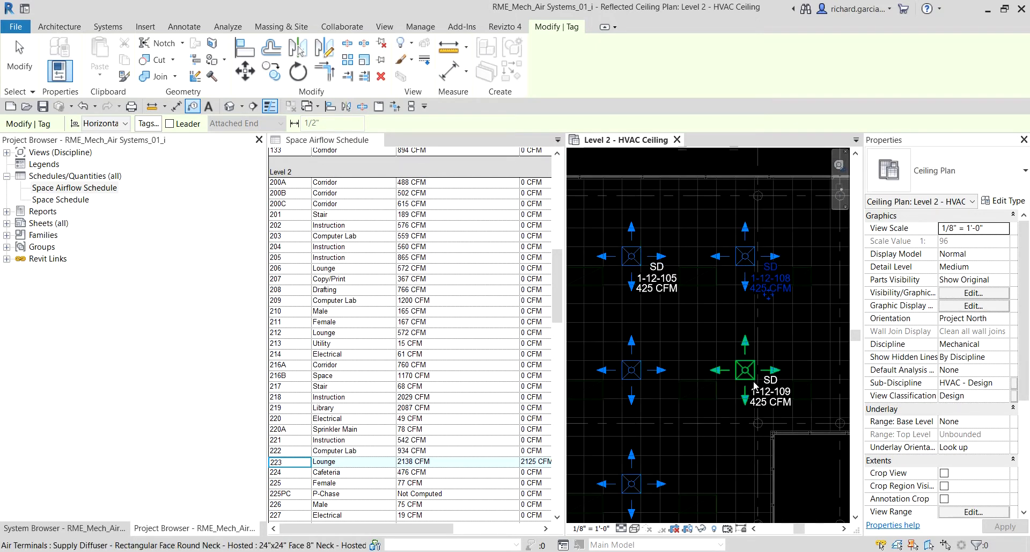
left_click(758, 381)
left_click(646, 384)
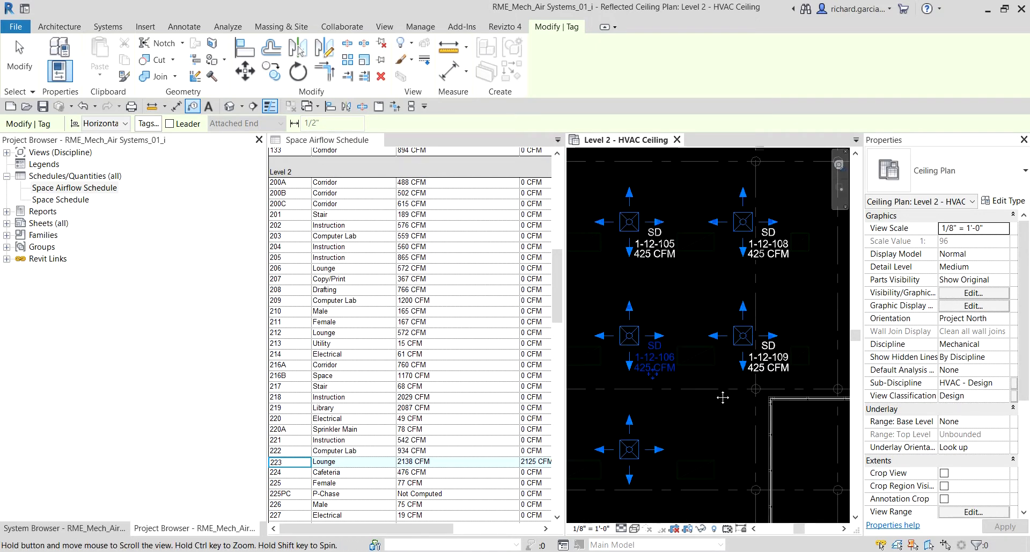
middle_click_drag(726, 421, 717, 333)
left_click(626, 406)
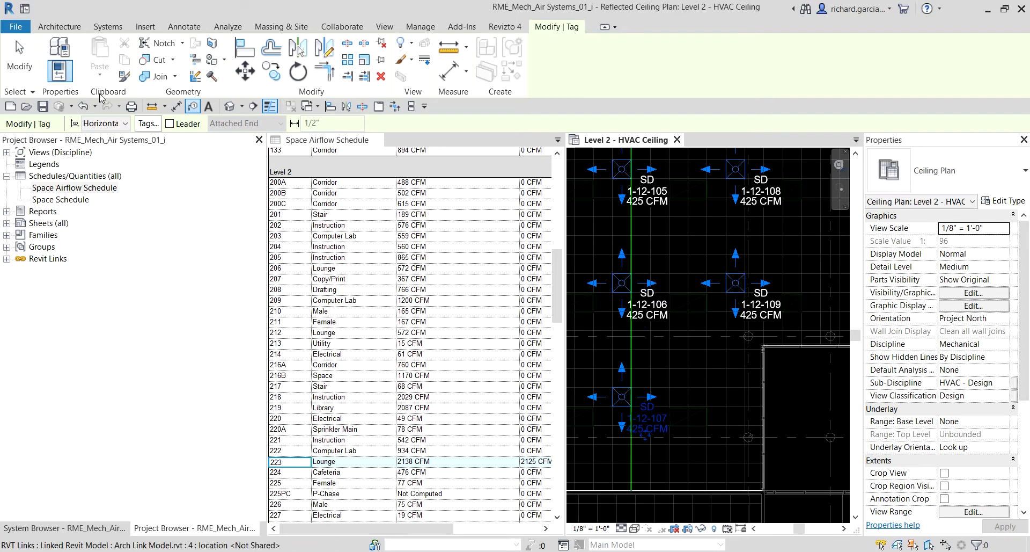
left_click(19, 69)
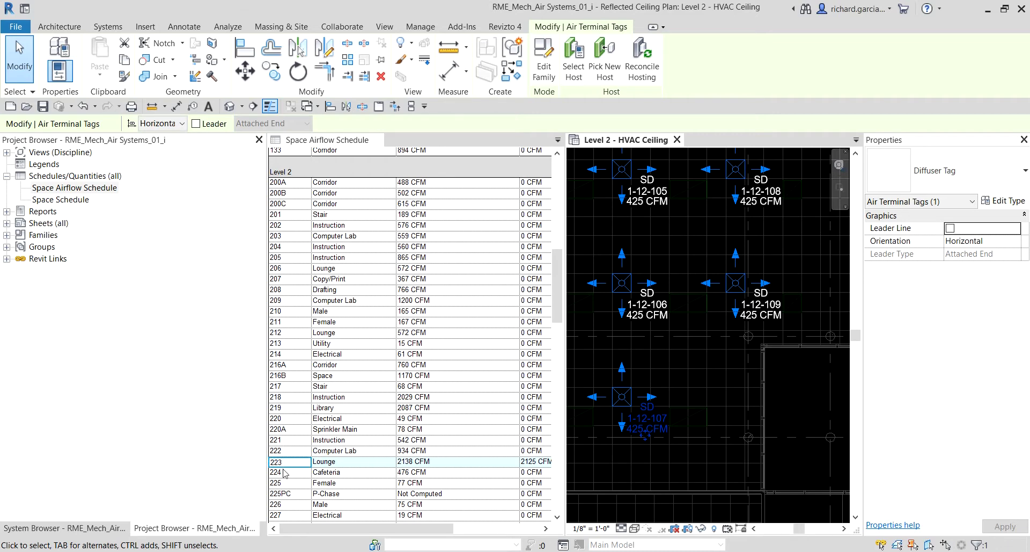
Compare the calculated supply airflow, actual supply airflow and airflow difference for Lounge 223 in the Space Airflow Schedule
left_click_drag(367, 531, 477, 519)
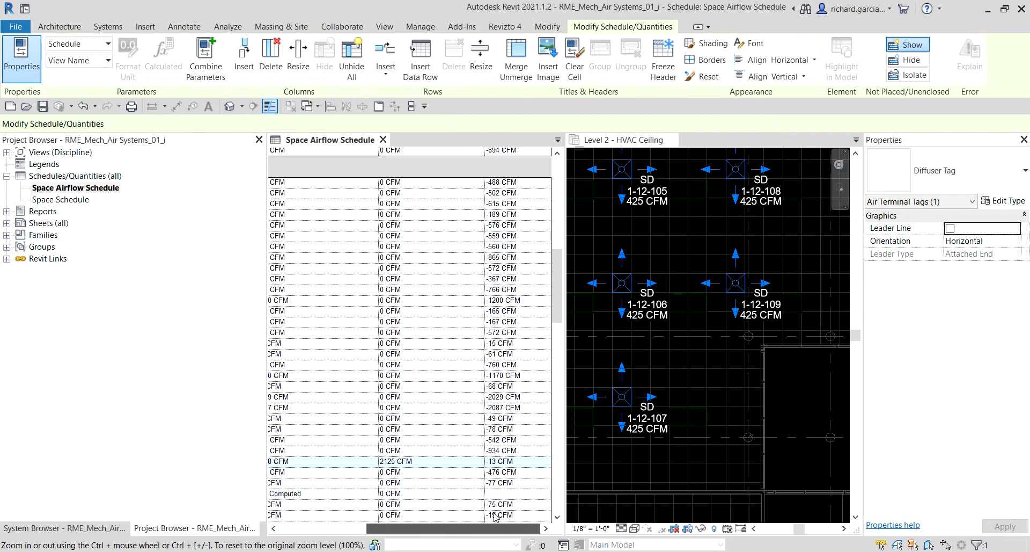
scroll(459, 515, "left", 3)
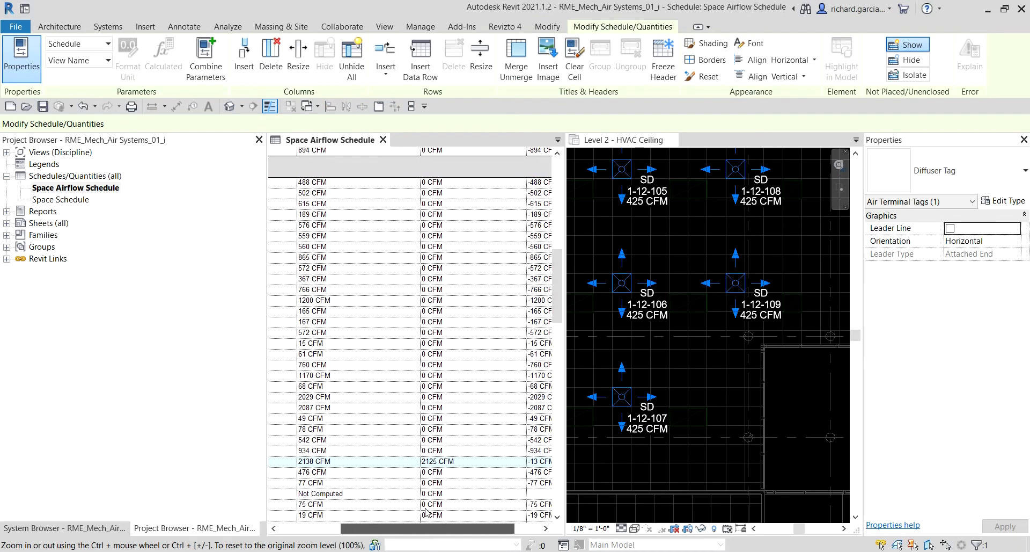
left_click(329, 466)
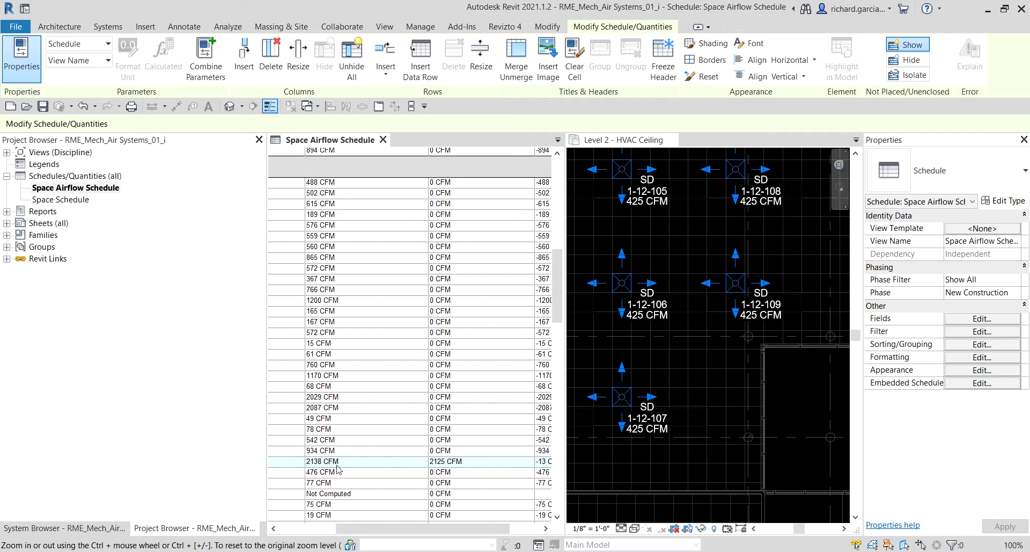
scroll(328, 465, "up", 5)
scroll(329, 464, "down", 3)
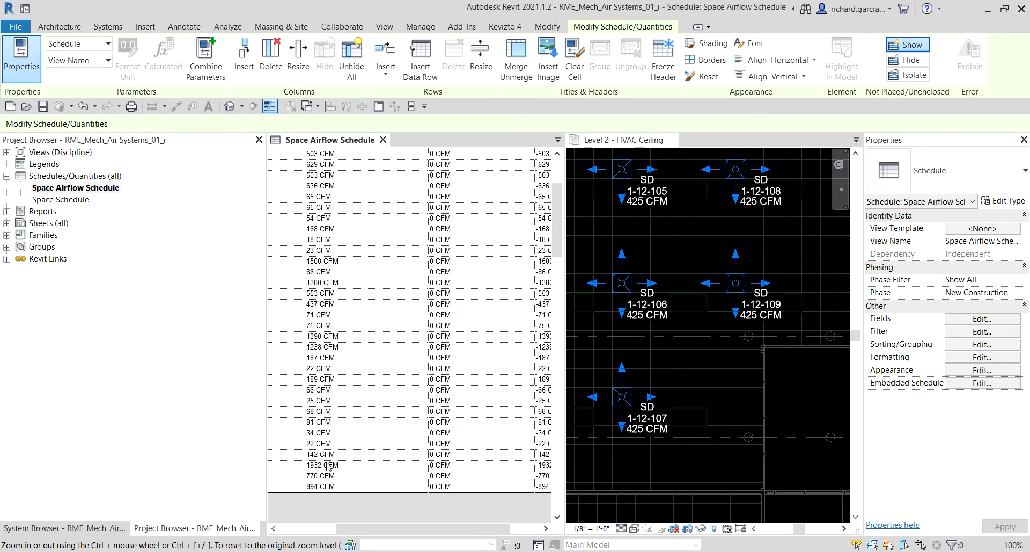
scroll(329, 465, "up", 5)
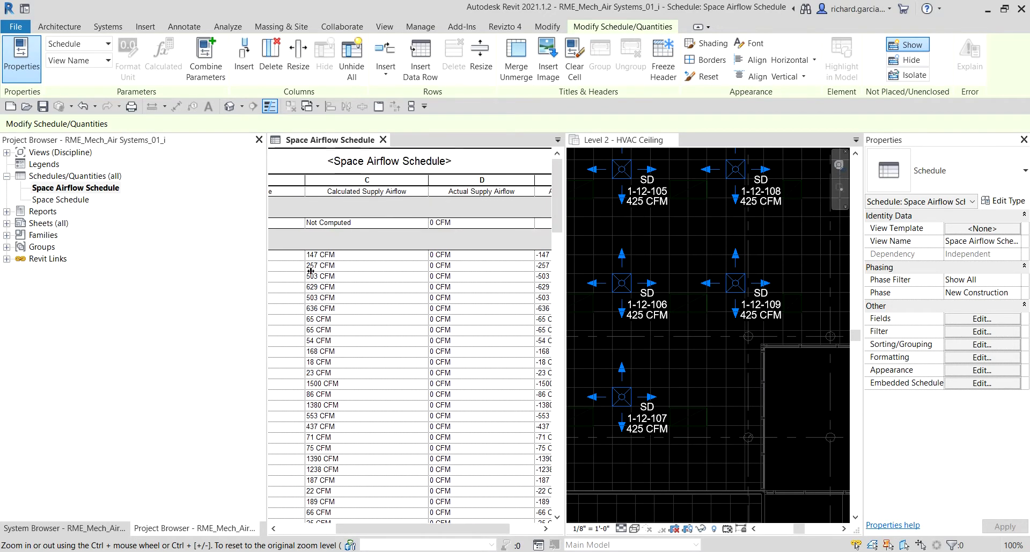
scroll(352, 379, "down", 8)
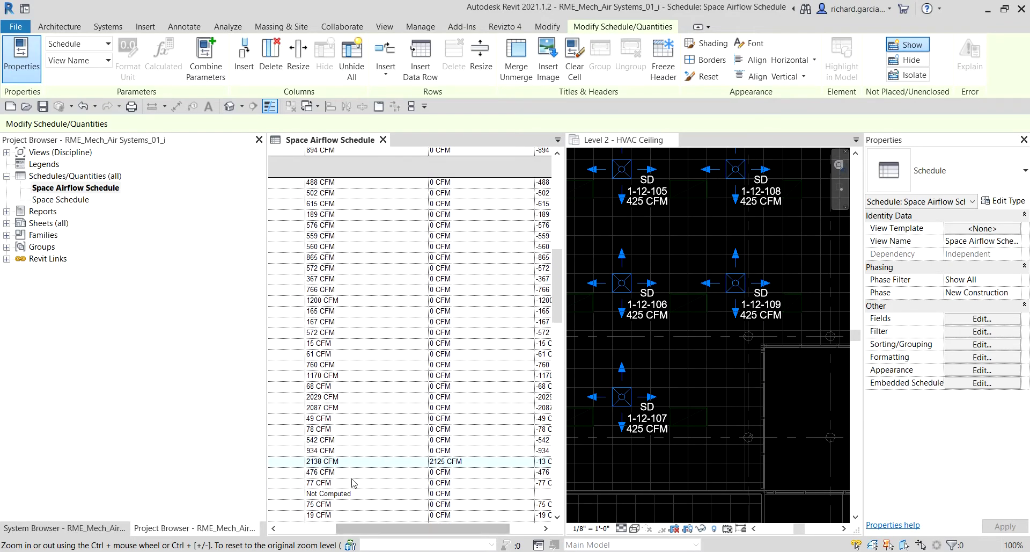
left_click(444, 463)
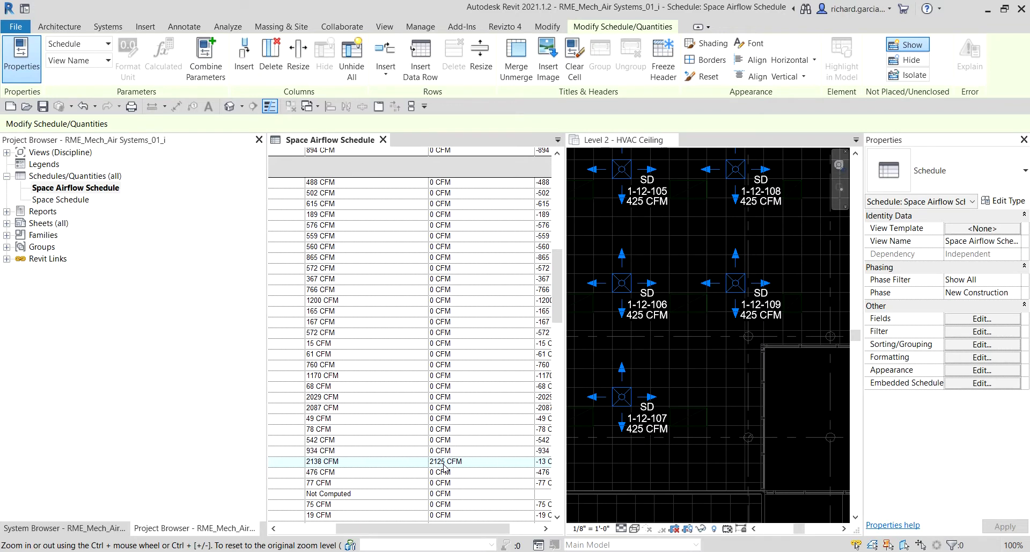
left_click_drag(501, 529, 531, 529)
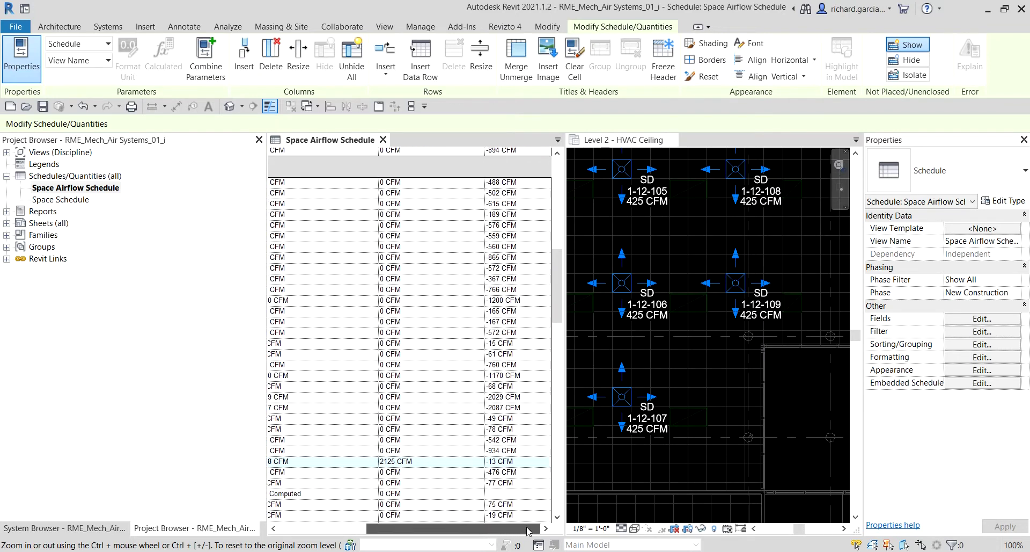
left_click(513, 466)
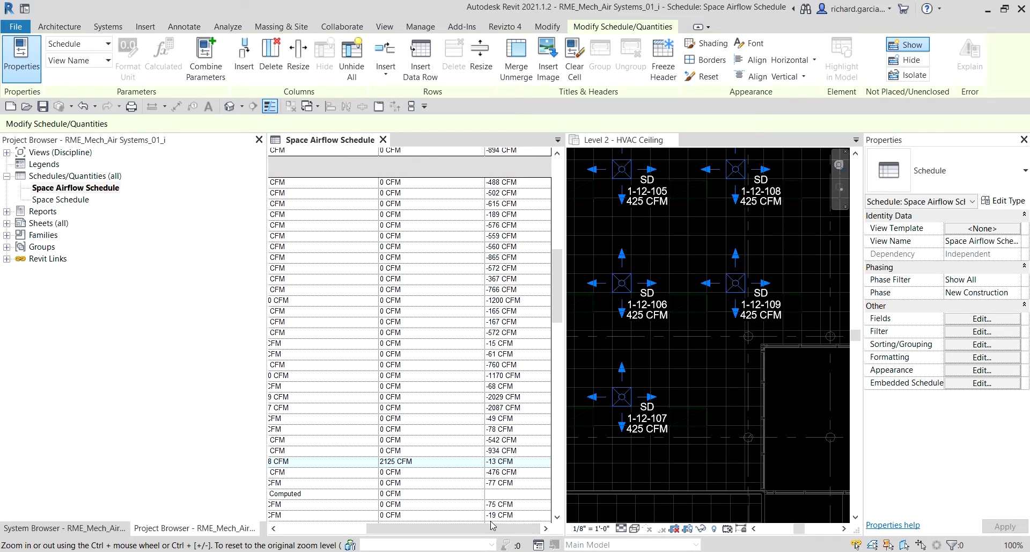
left_click_drag(490, 529, 390, 529)
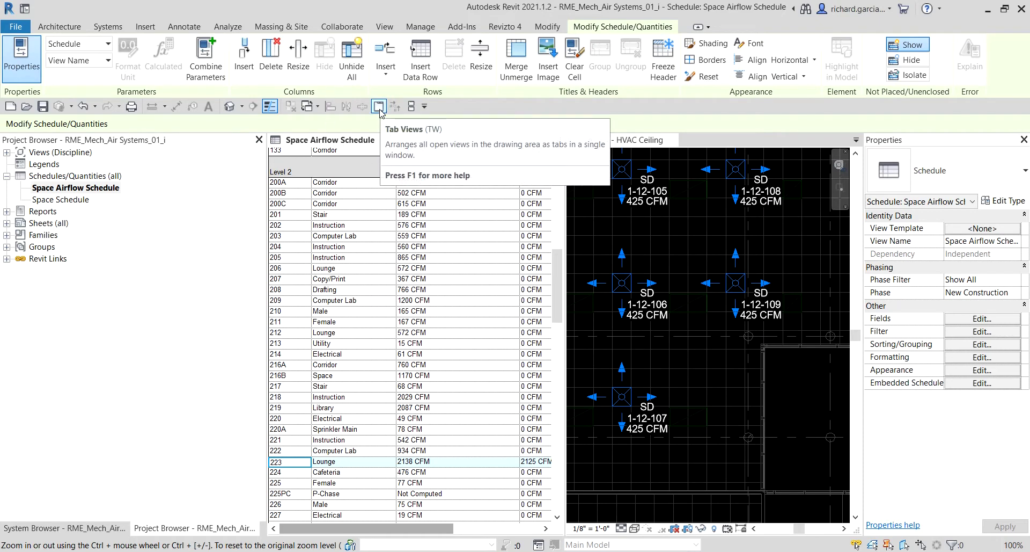
Make the Level 2 - HVAC Ceiling plan active and arrange the open views as tabs in a single window
left_click(697, 229)
middle_click_drag(697, 229, 711, 309)
middle_click_drag(558, 154, 591, 195)
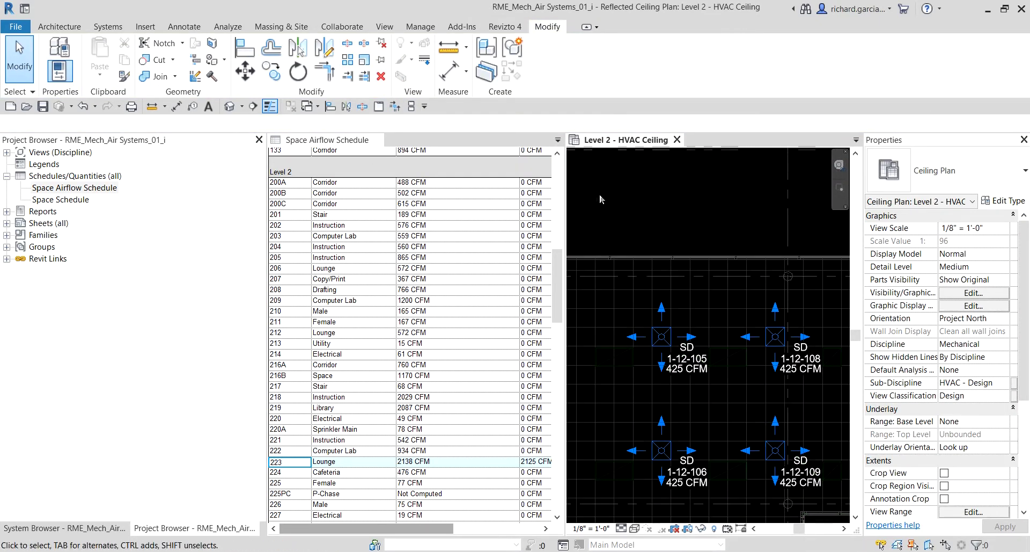
left_click(660, 195)
left_click(660, 196)
left_click(379, 106)
scroll(519, 282, "down", 2)
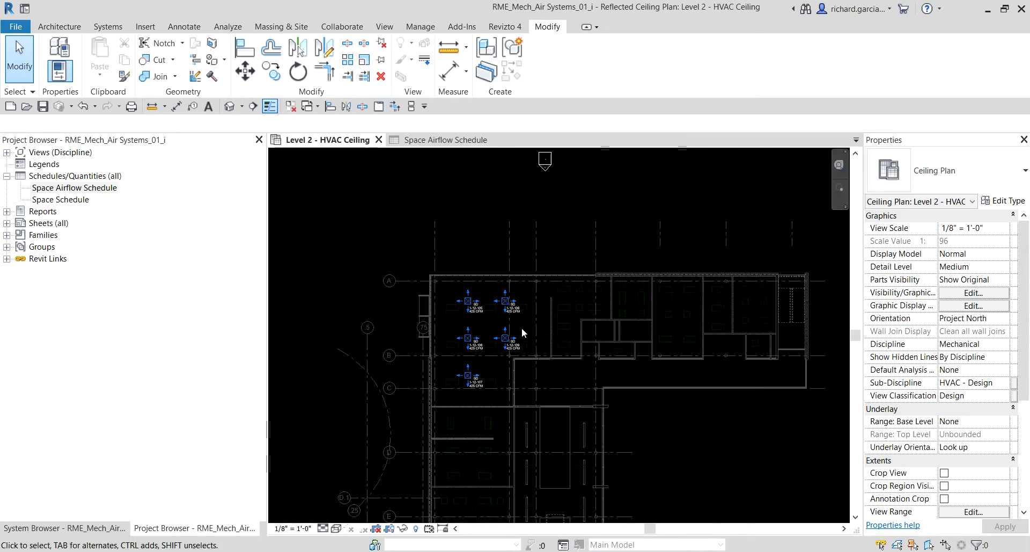
Start placing an air terminal of the type Workplane-based Return Diffuser, with placement set to Place on Face
left_click(108, 27)
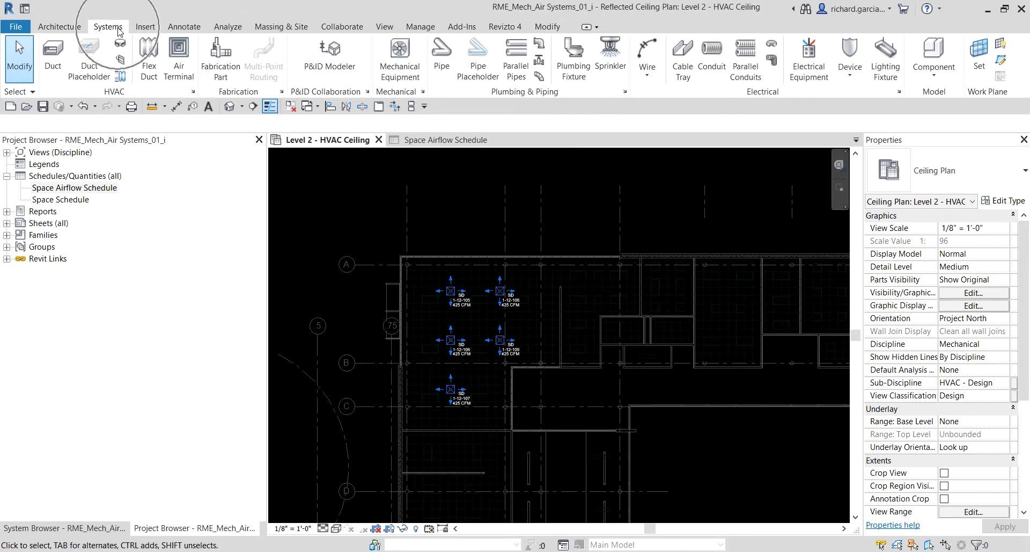
left_click(179, 56)
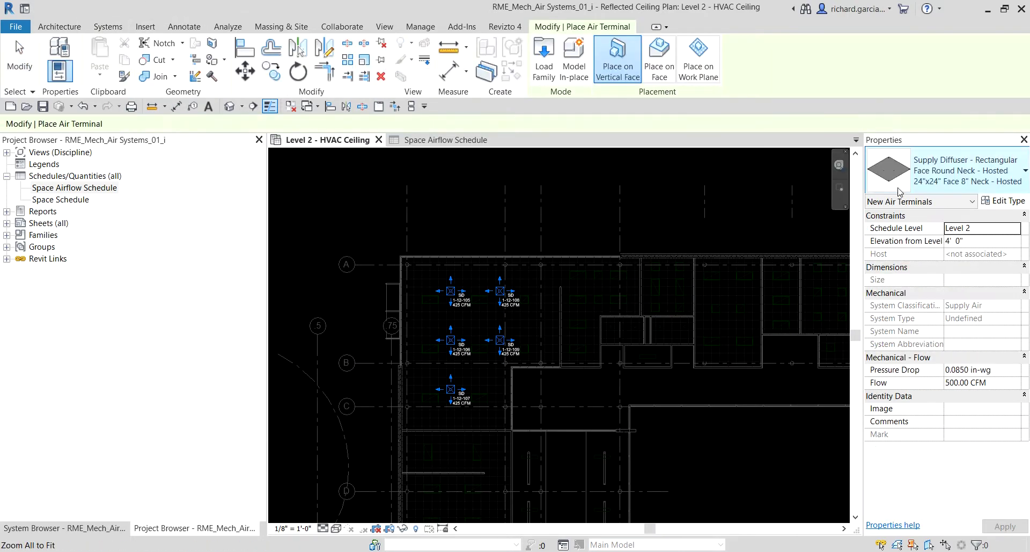
left_click(886, 185)
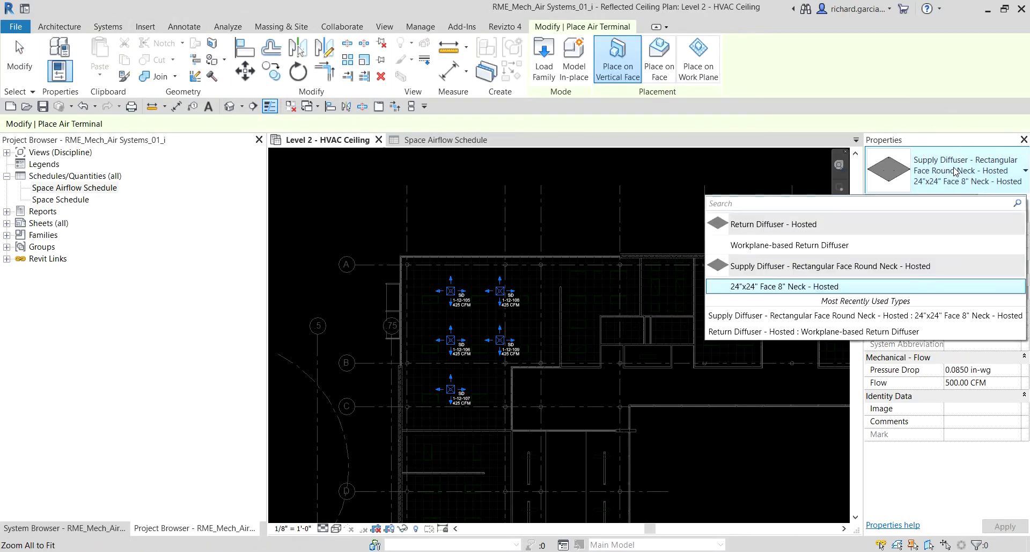
left_click(778, 246)
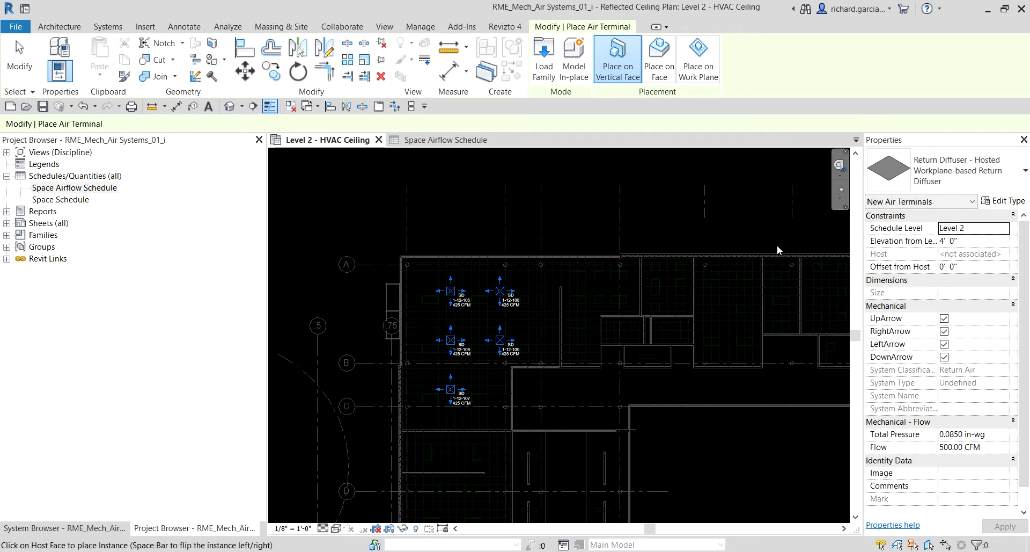
left_click(662, 69)
Place one return diffuser near Lounge 223's lower-left corner and another beyond the right column of supply diffusers, and end placement
scroll(559, 343, "up", 8)
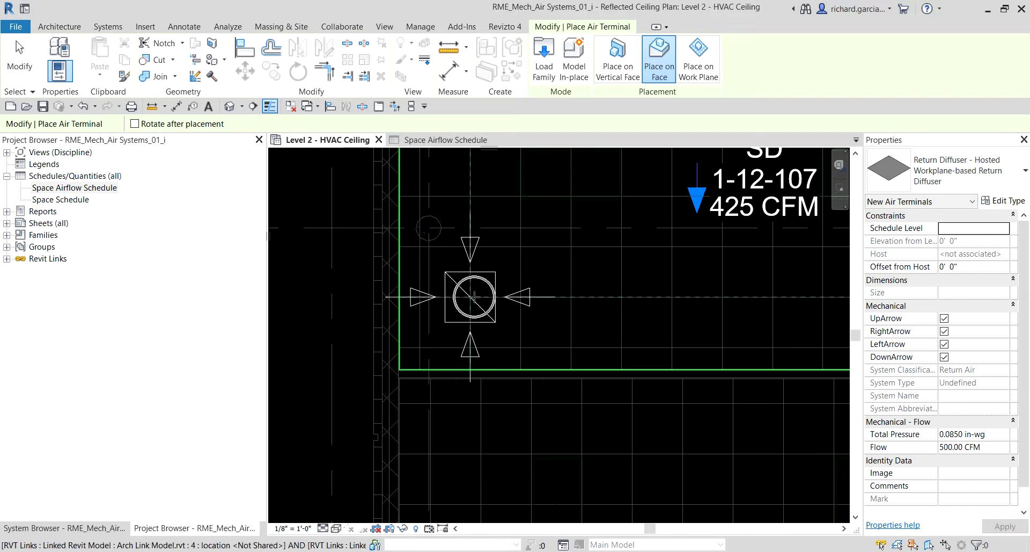
scroll(567, 322, "down", 3)
middle_click_drag(784, 365, 572, 295)
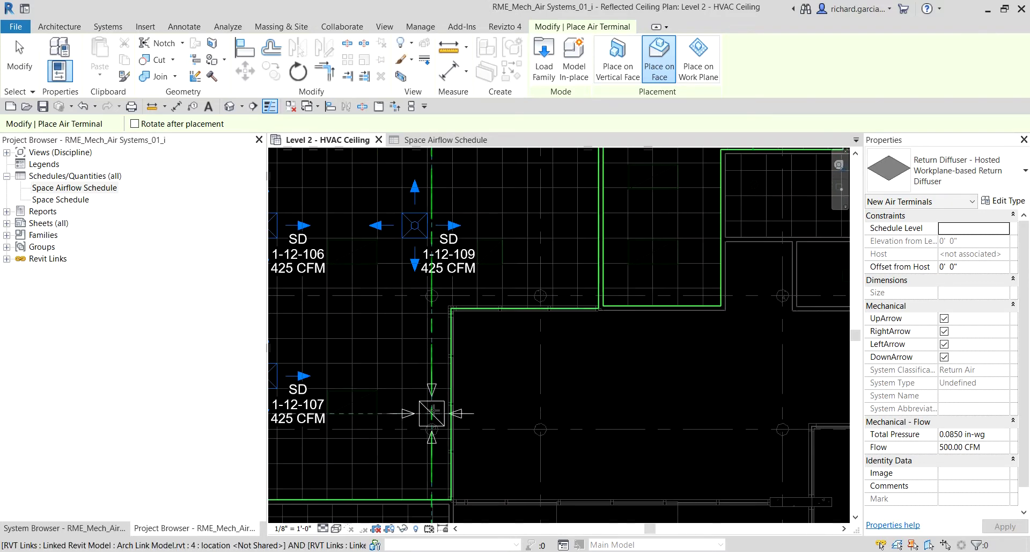
scroll(670, 298, "down", 3)
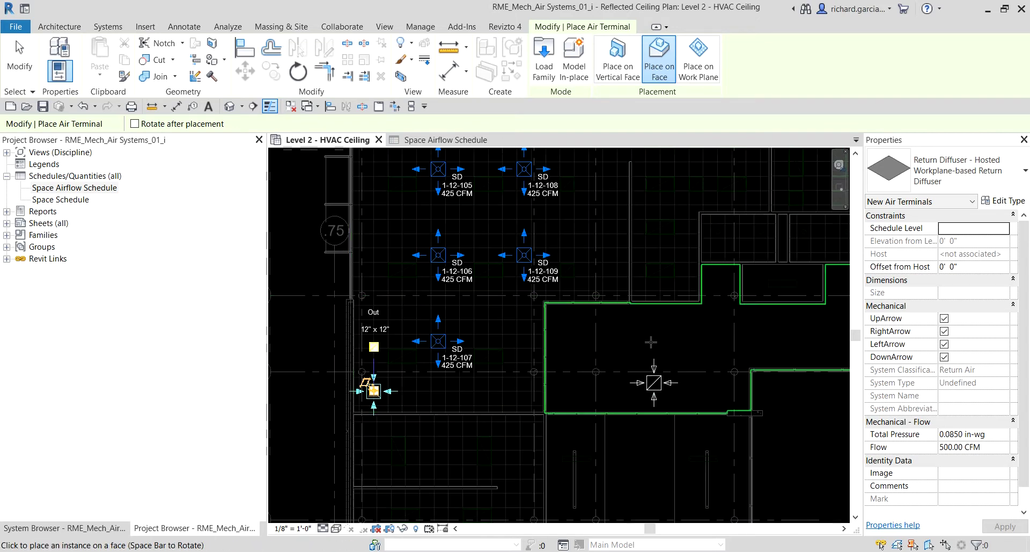
scroll(621, 238, "up", 5)
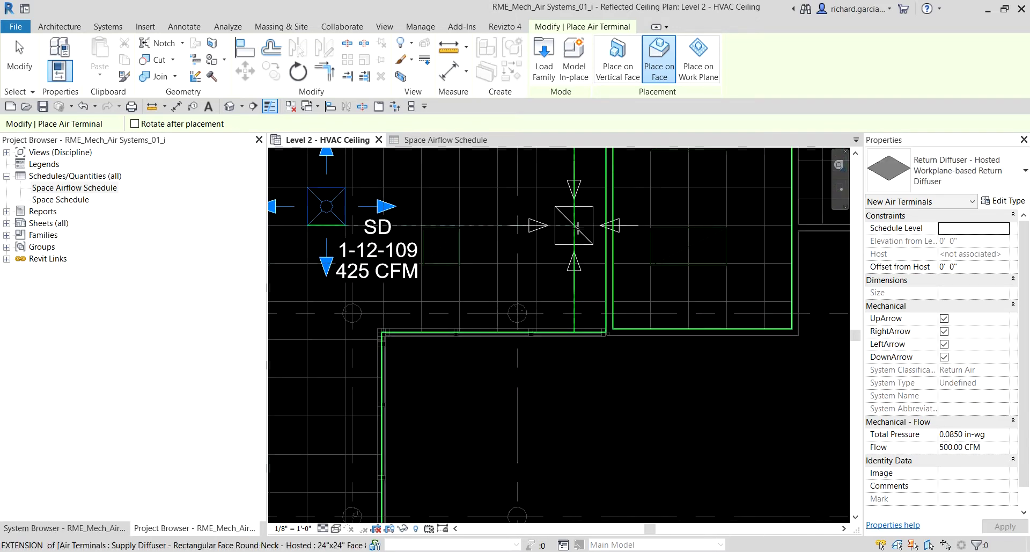
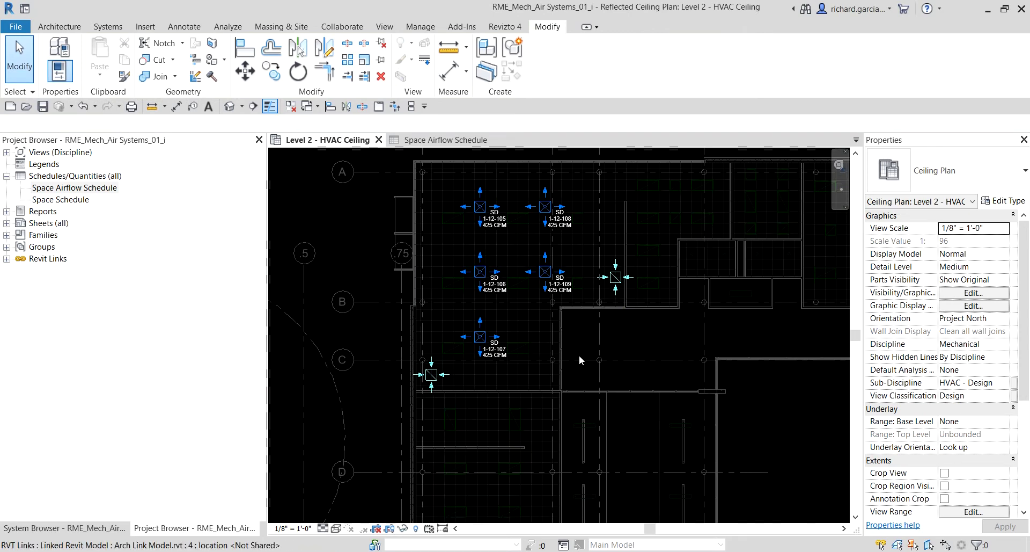
Try to align the lower-left return diffuser's right edge with the adjacent vertical ceiling grid line, and undo the alignment
scroll(467, 410, "up", 5)
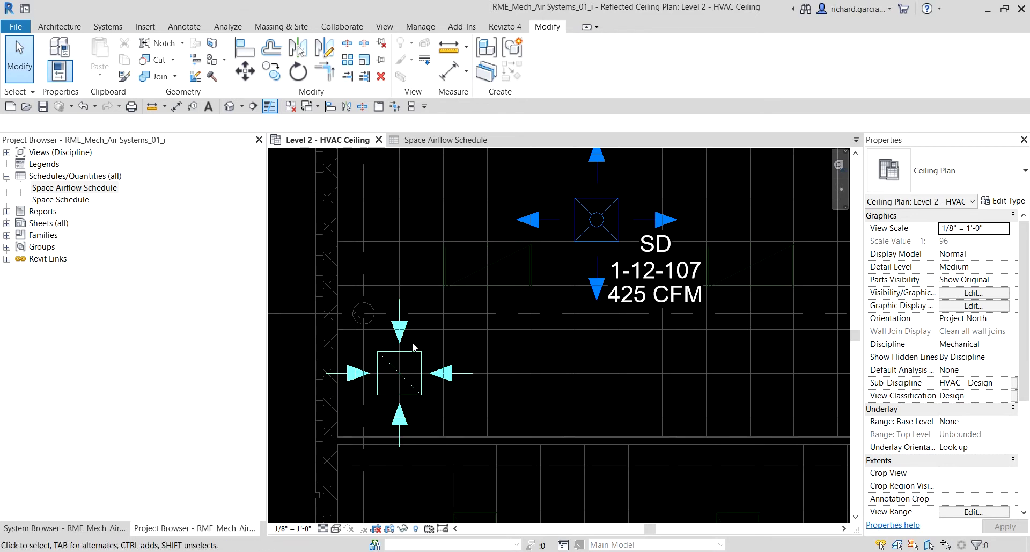
scroll(412, 342, "up", 3)
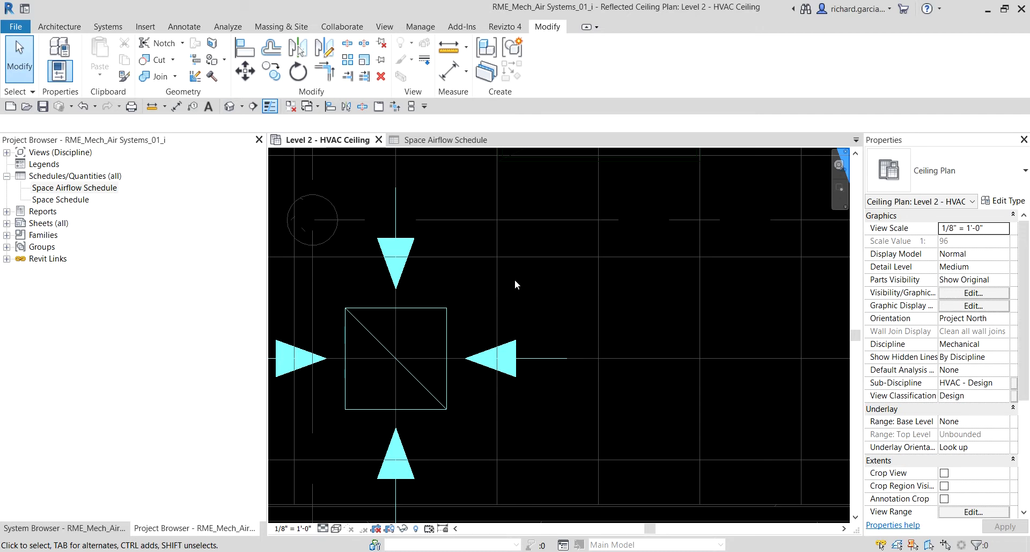
scroll(489, 301, "down", 3)
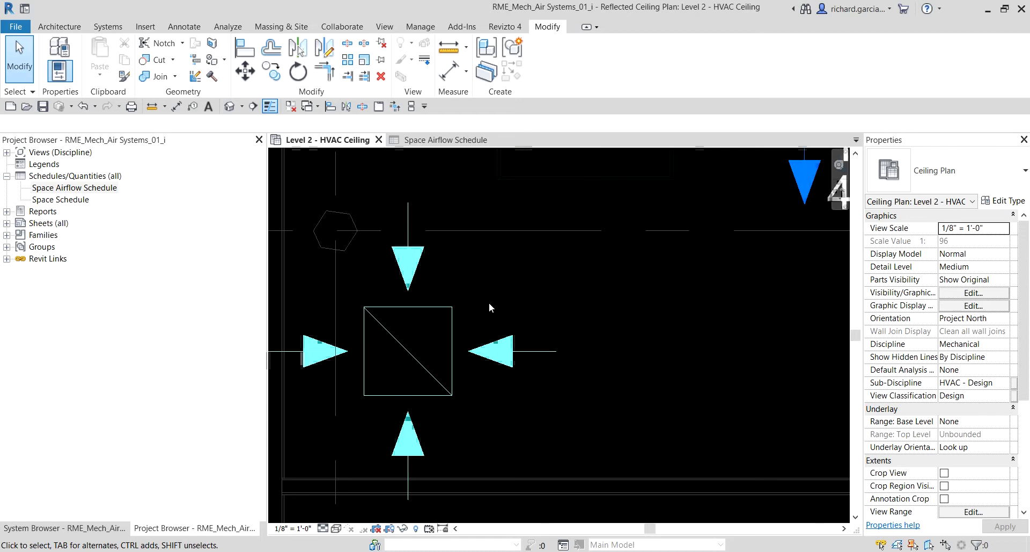
left_click(450, 305)
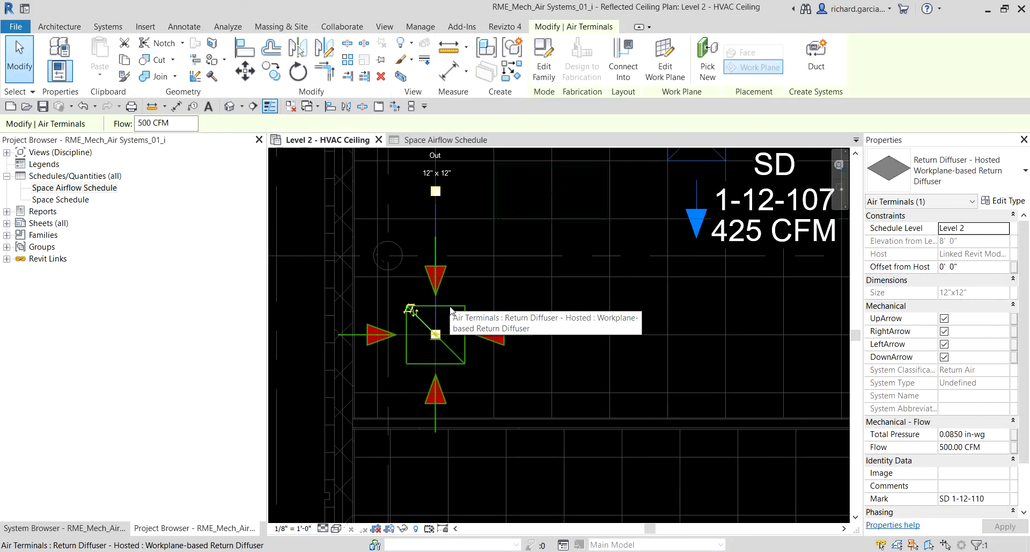
left_click(244, 48)
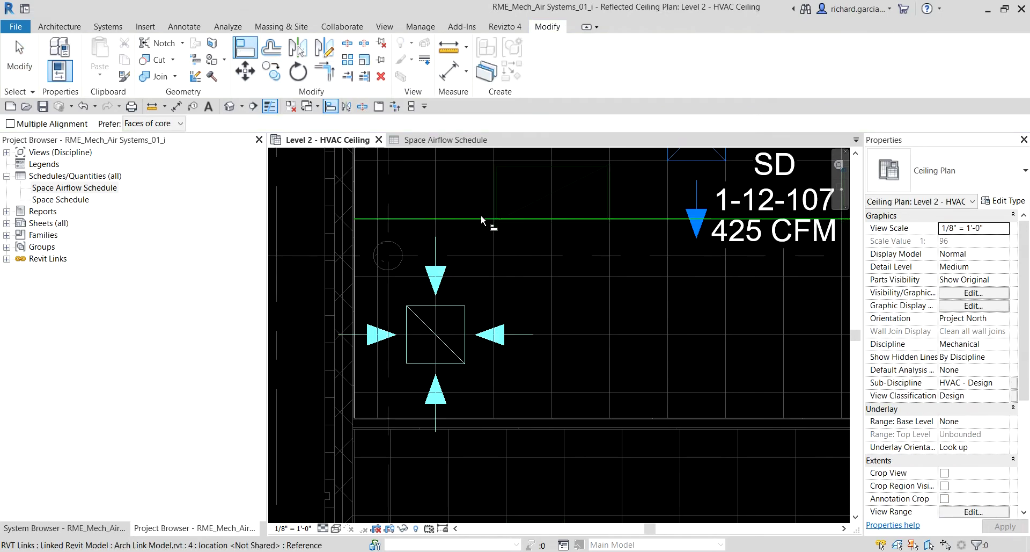
left_click(494, 296)
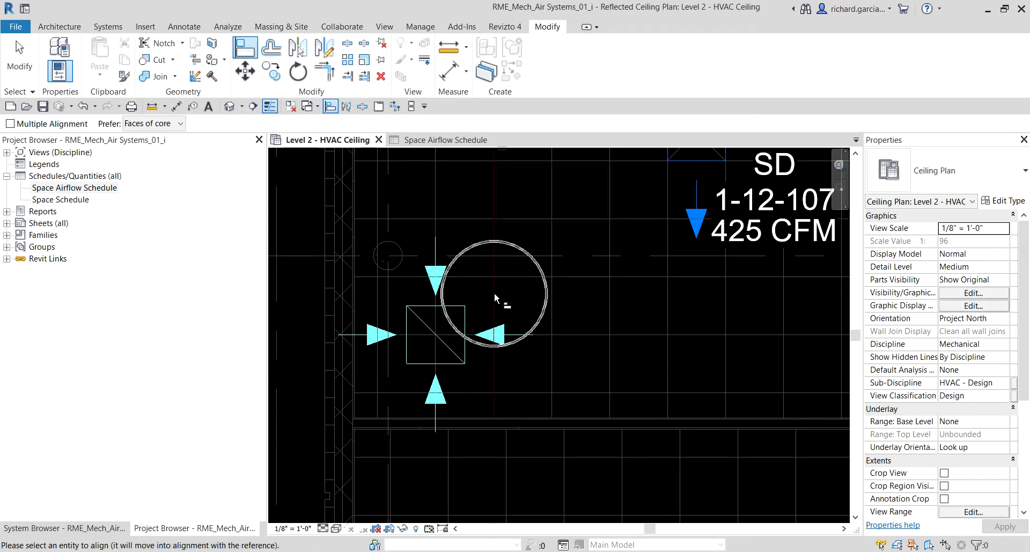
left_click(466, 325)
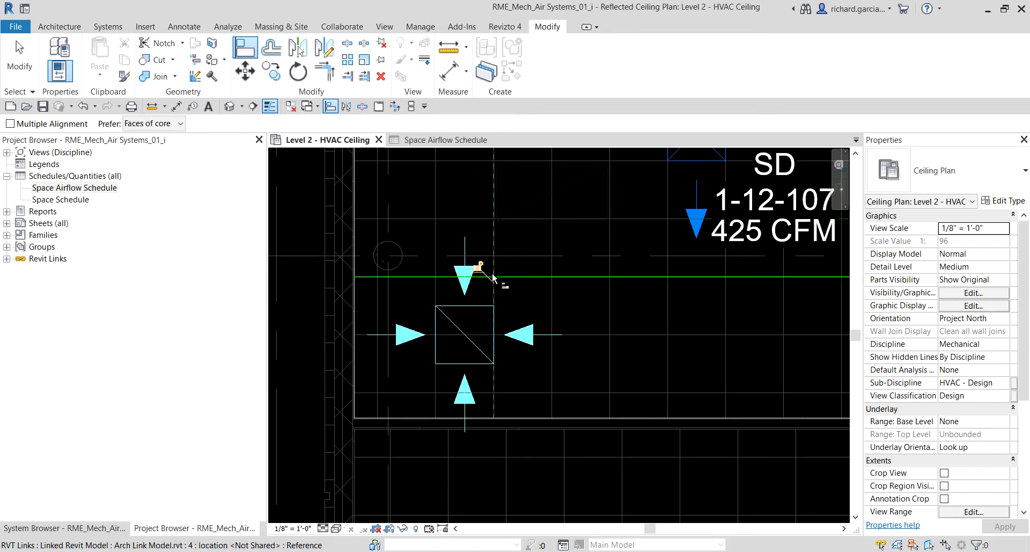
key("ctrl+z")
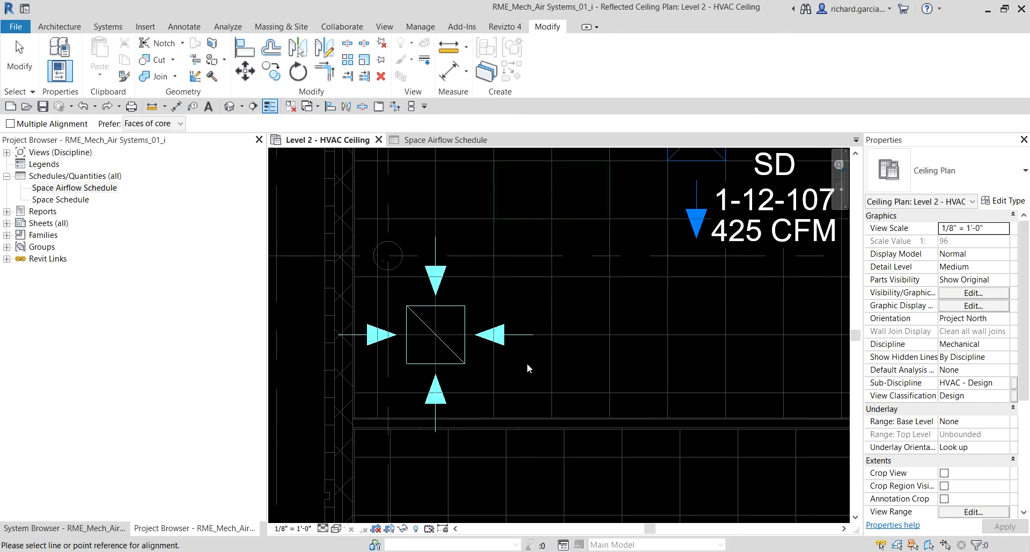
key("Escape")
key("Escape")
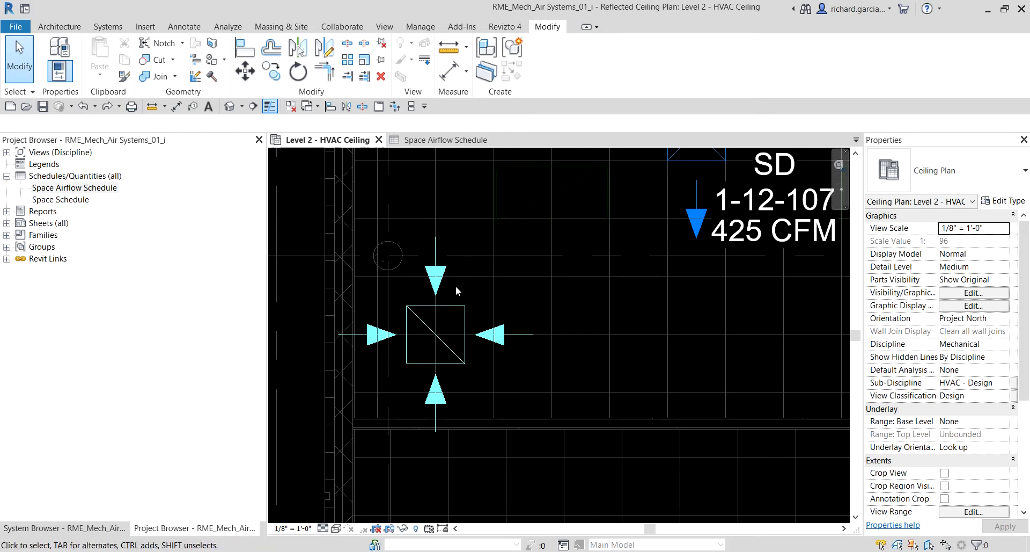
Open the lower-left return diffuser's family for editing and display its Ref. Level floor plan
left_click(461, 310)
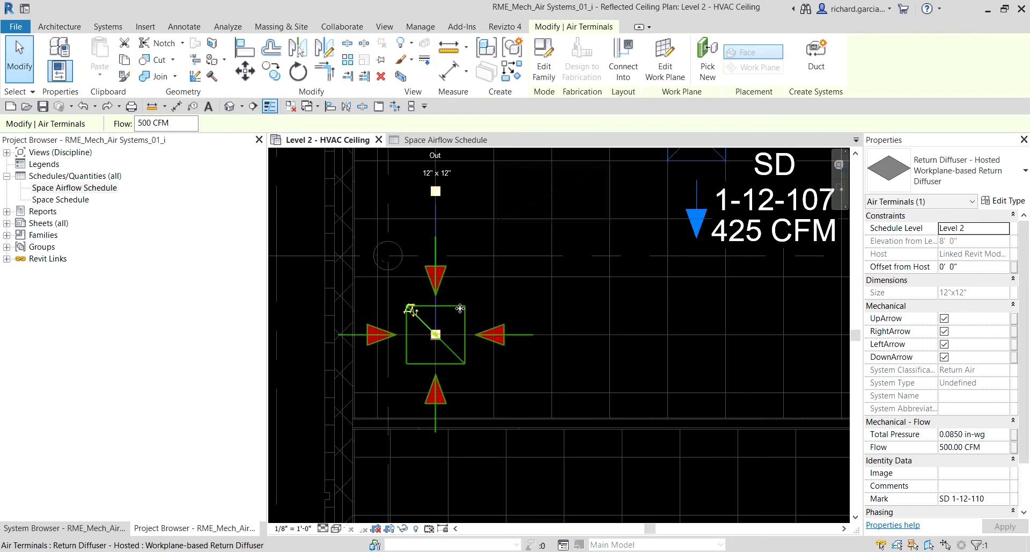
left_click(540, 67)
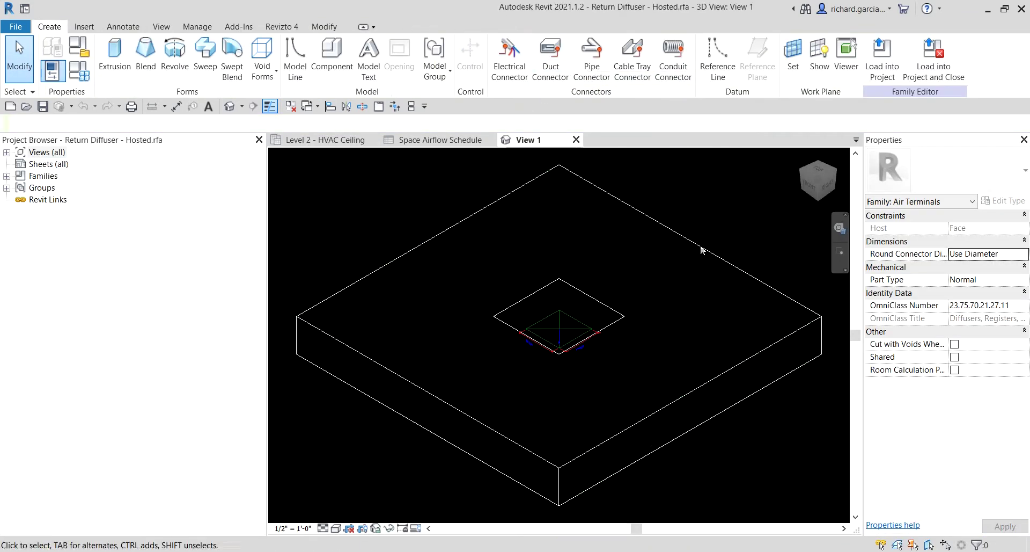
double_click(12, 155)
left_click(21, 164)
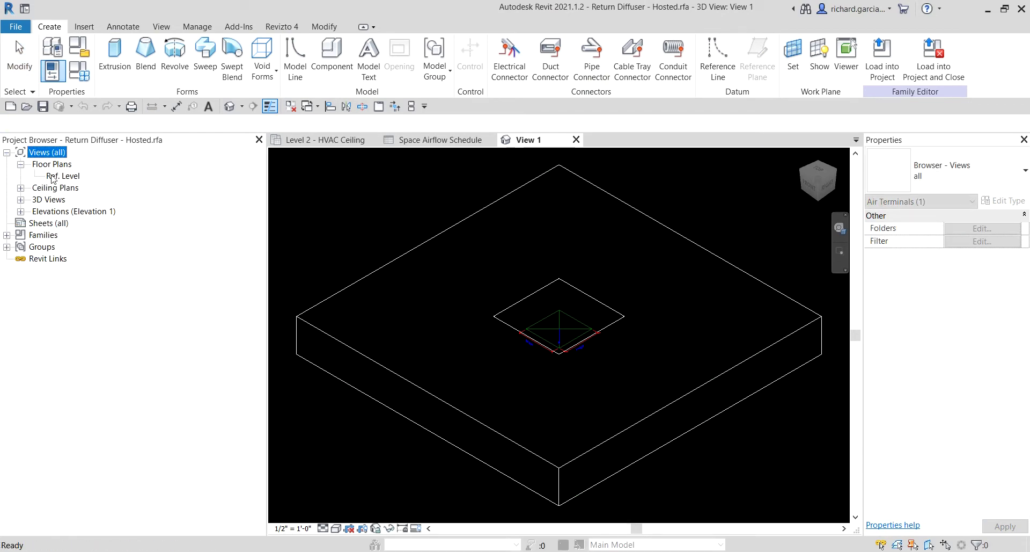
double_click(73, 178)
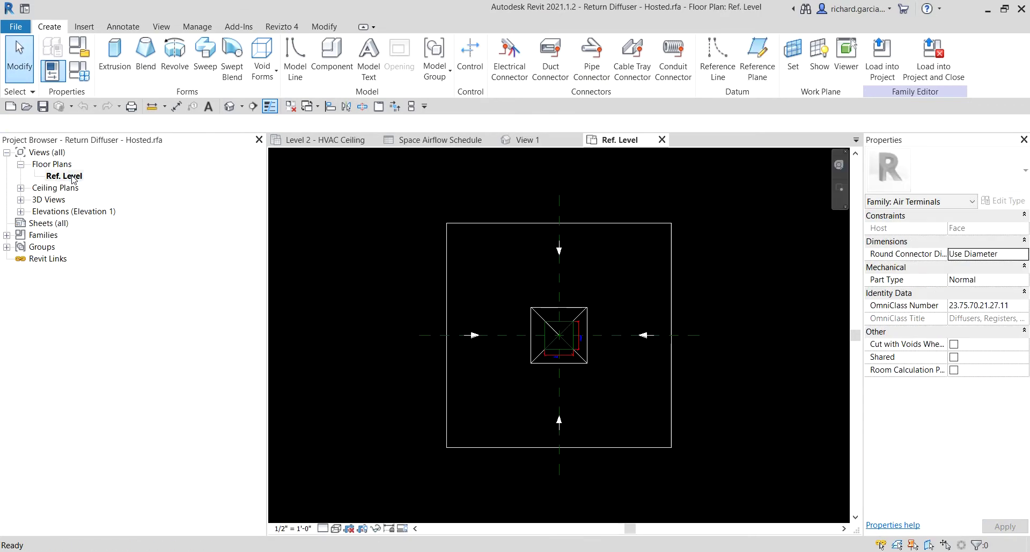
scroll(600, 321, "up", 3)
scroll(550, 268, "up", 2)
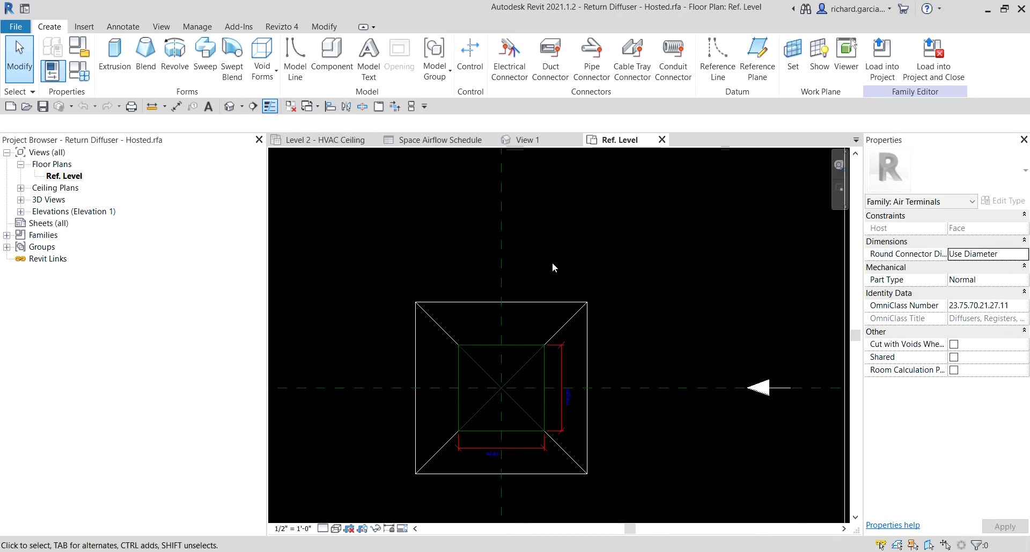
Set the Reference property of the four symbolic lines forming the diffuser's outer square to Strong Reference
left_click(545, 302)
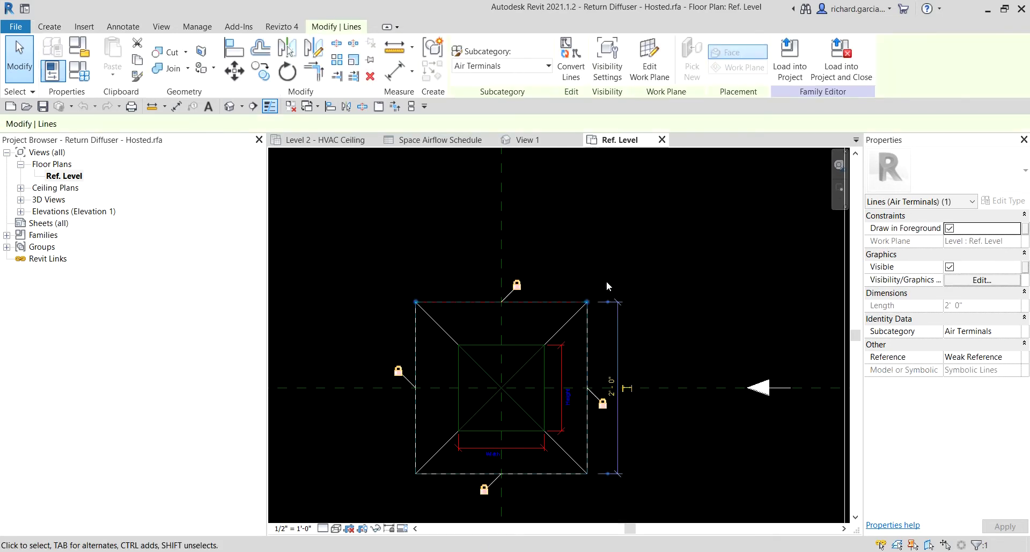
left_click(588, 333, "ctrl")
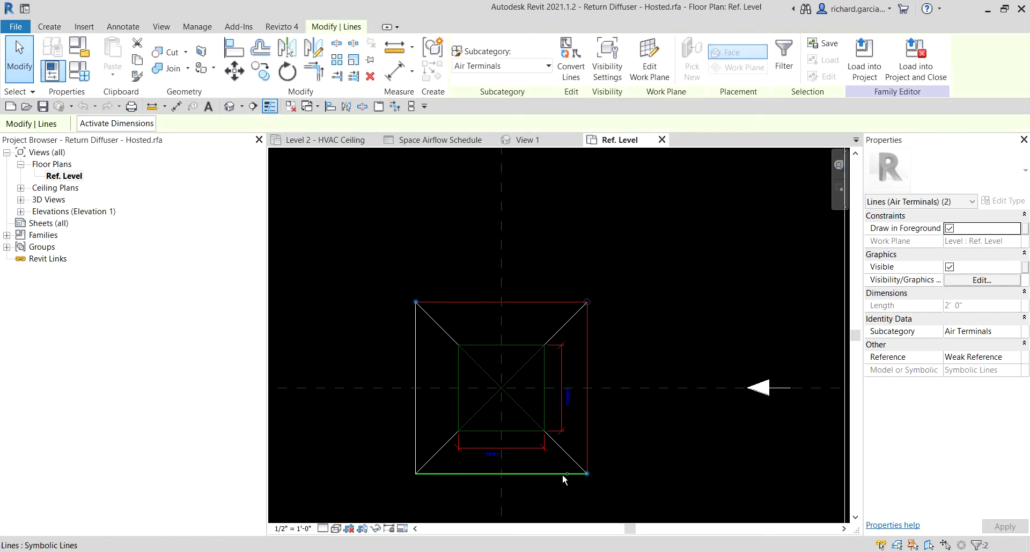
left_click(558, 473, "ctrl")
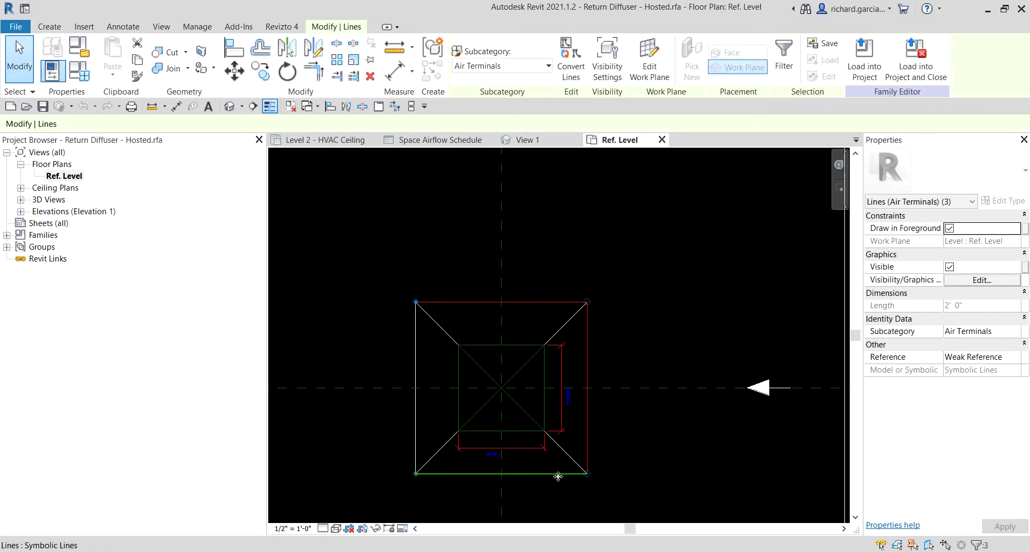
left_click(416, 414, "ctrl")
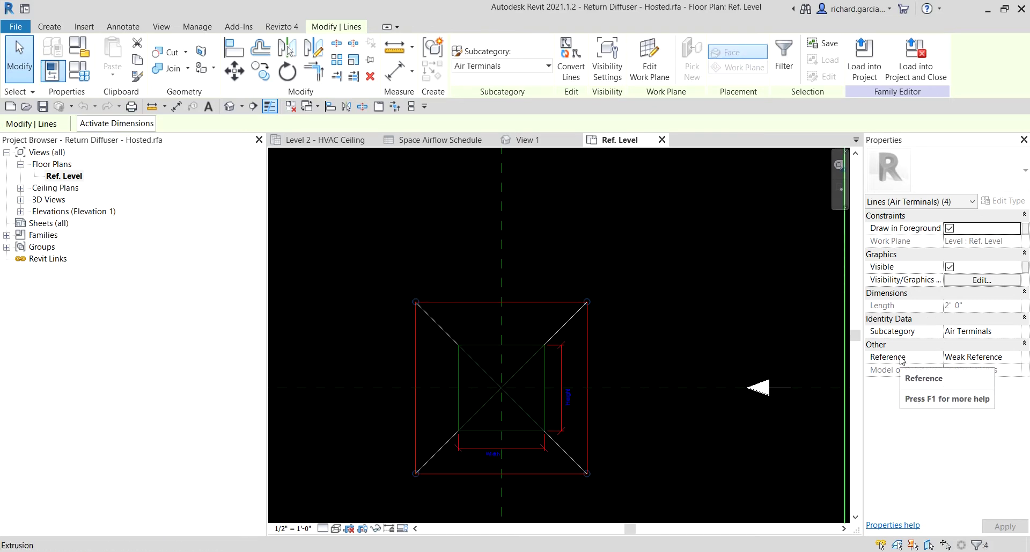
left_click(1008, 359)
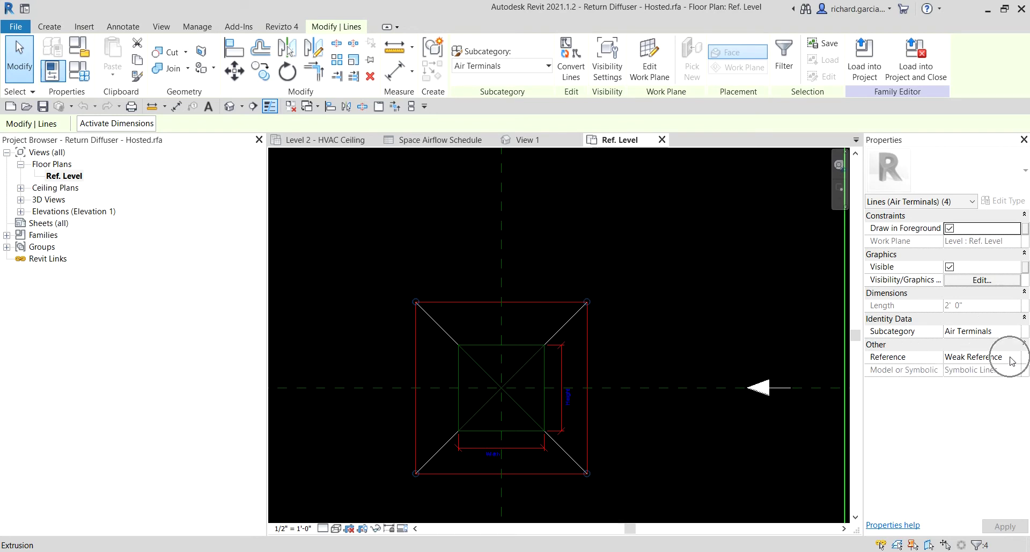
left_click(1016, 357)
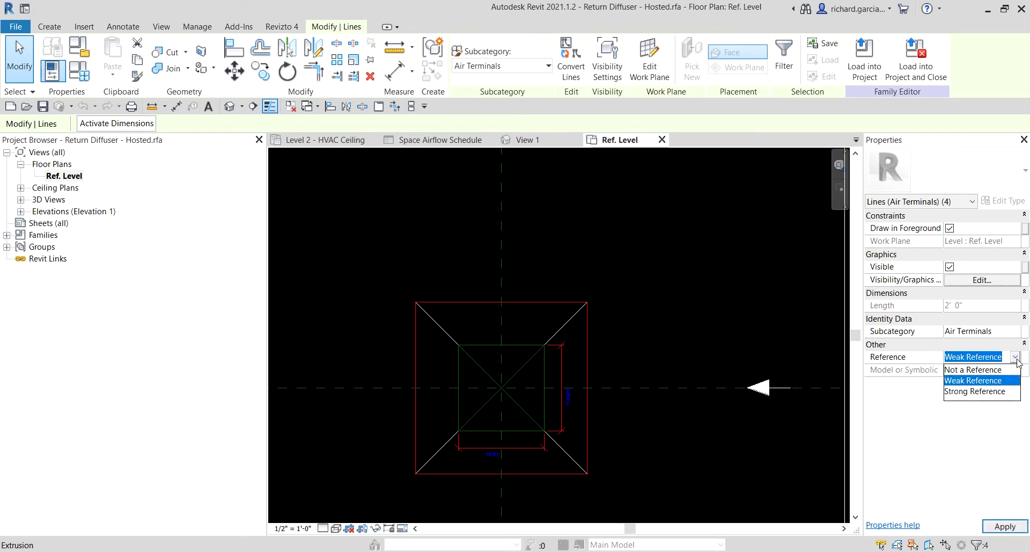
left_click(988, 391)
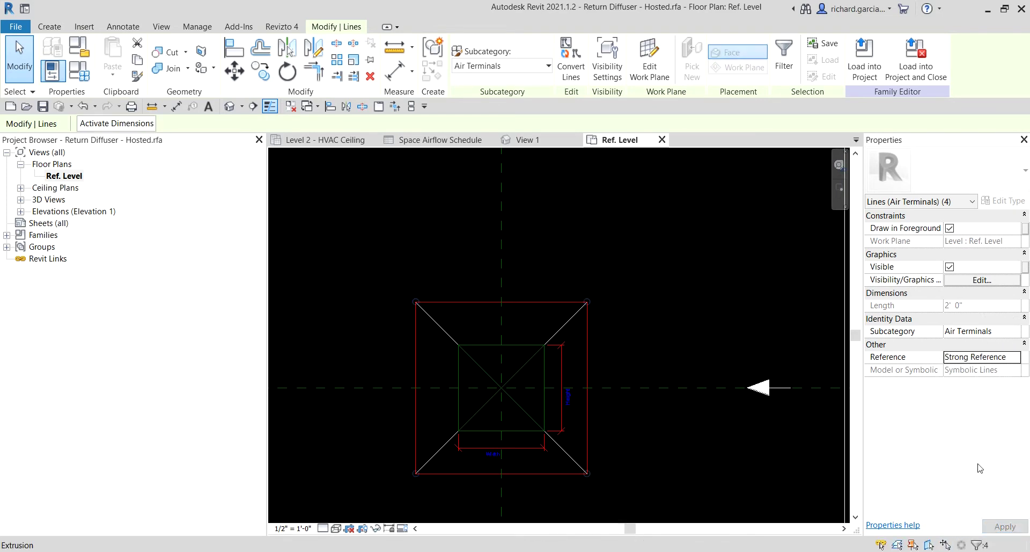
left_click(1003, 527)
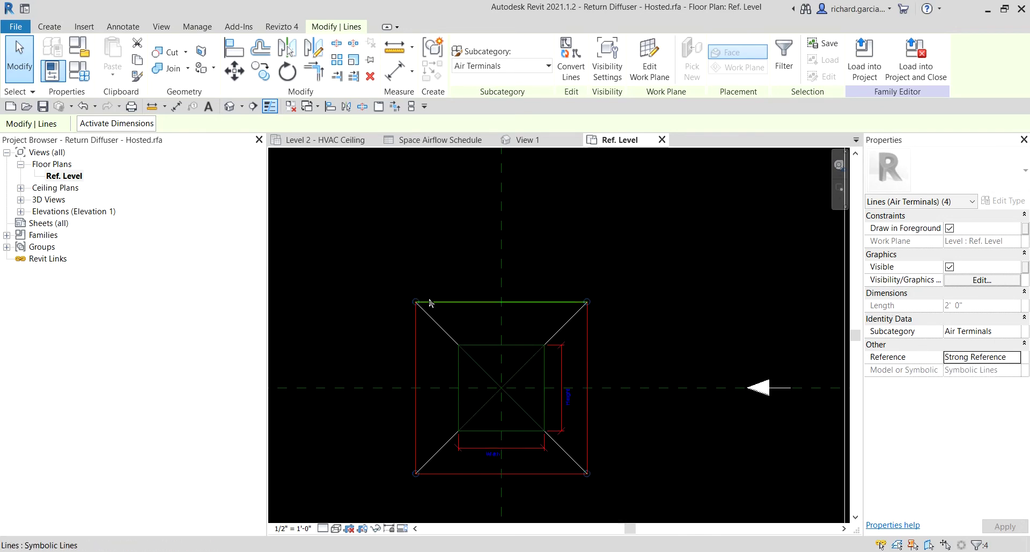
Load the edited Return Diffuser - Hosted family into the project, overwriting the existing version and its parameter values
left_click(700, 218)
left_click(472, 64)
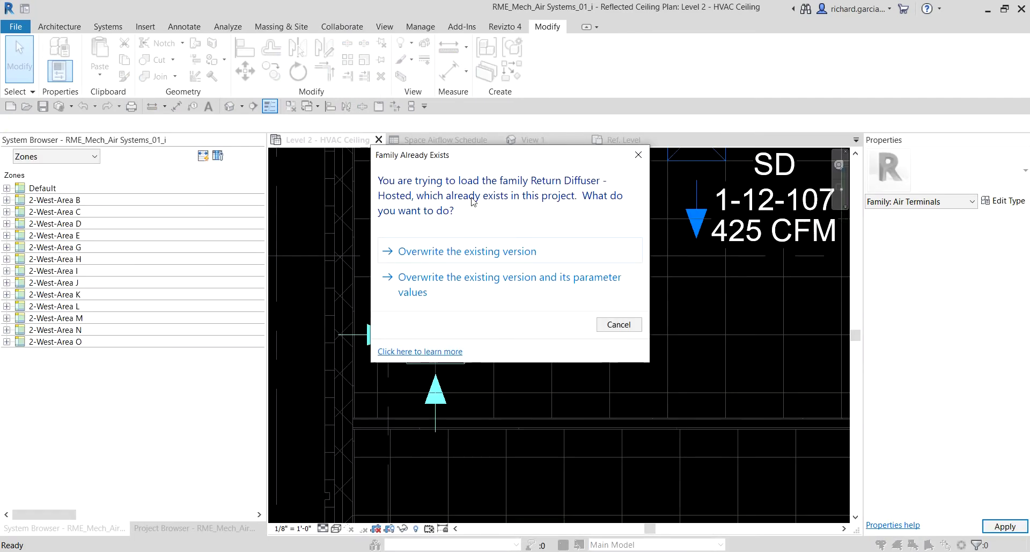
left_click(473, 278)
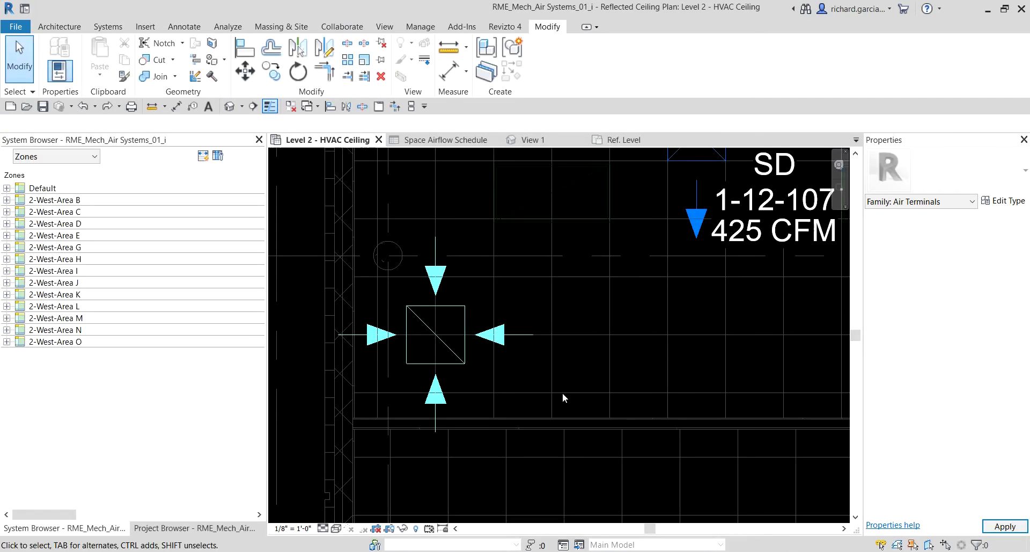
Align the lower-left return diffuser's right edge with the vertical ceiling grid line beside it and its top edge with the horizontal line above
scroll(579, 353, "down", 2)
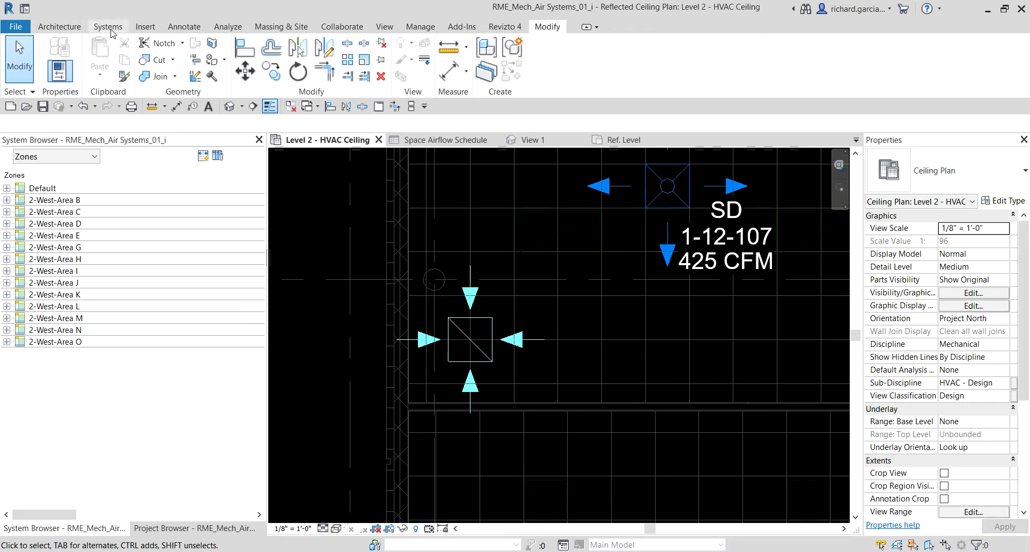
left_click(245, 47)
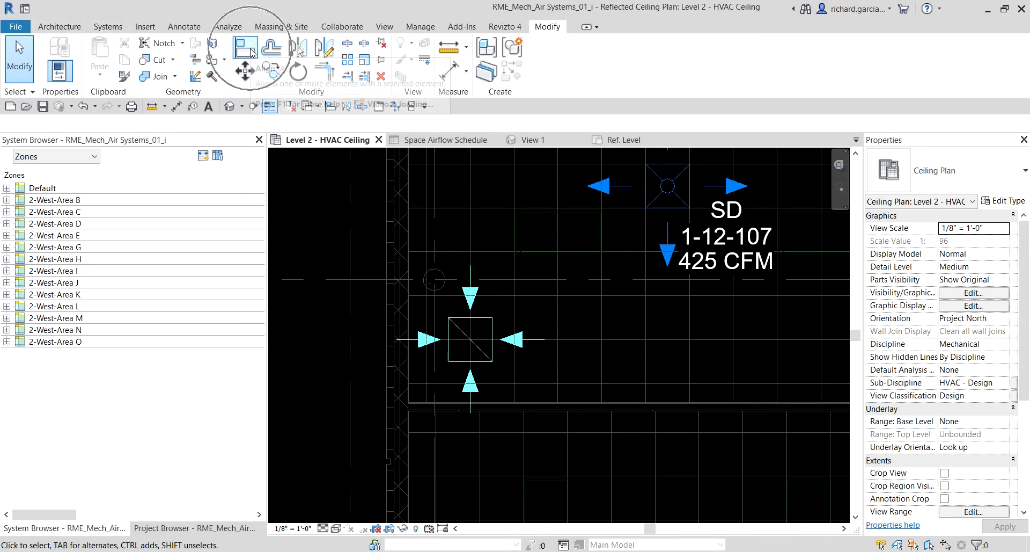
scroll(531, 398, "up", 2)
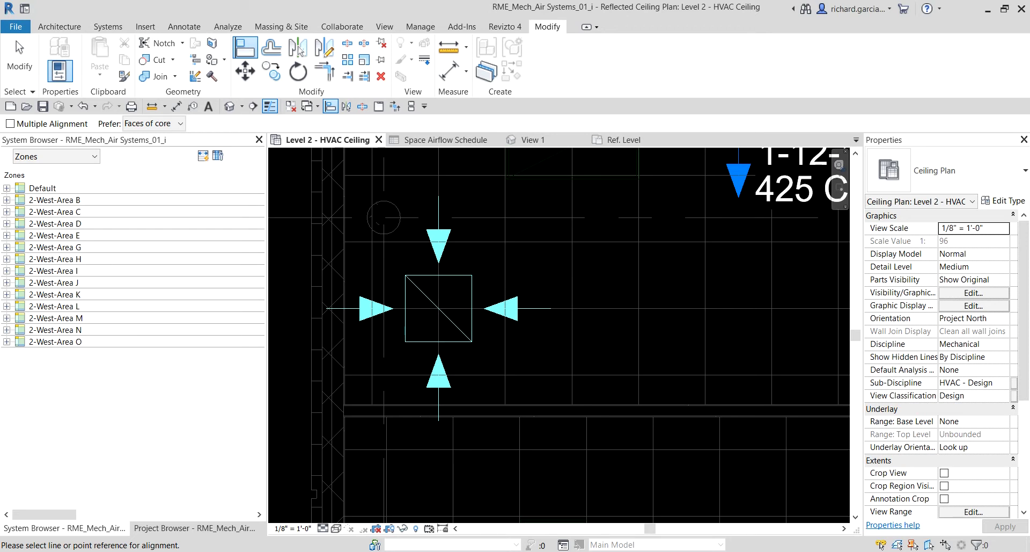
left_click(504, 273)
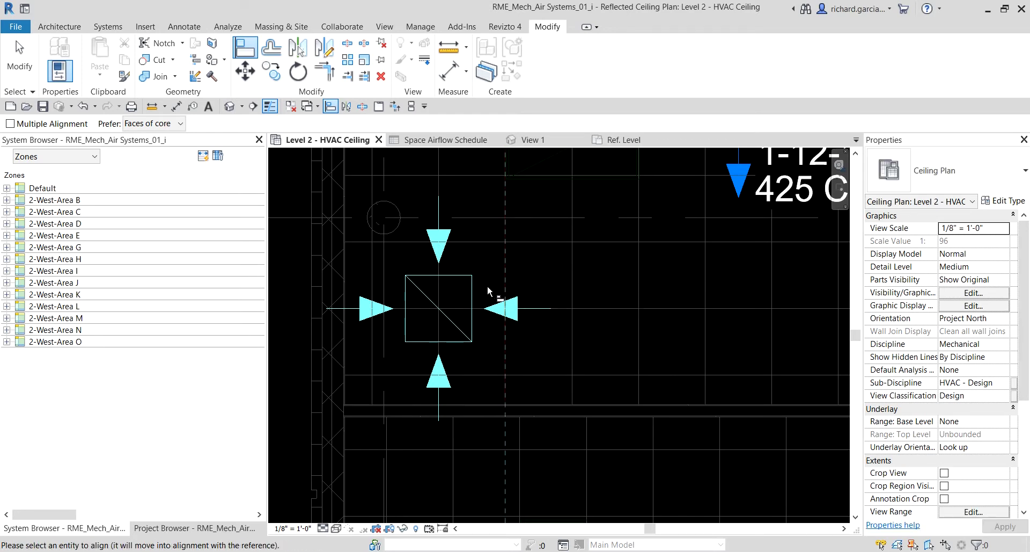
left_click(472, 294)
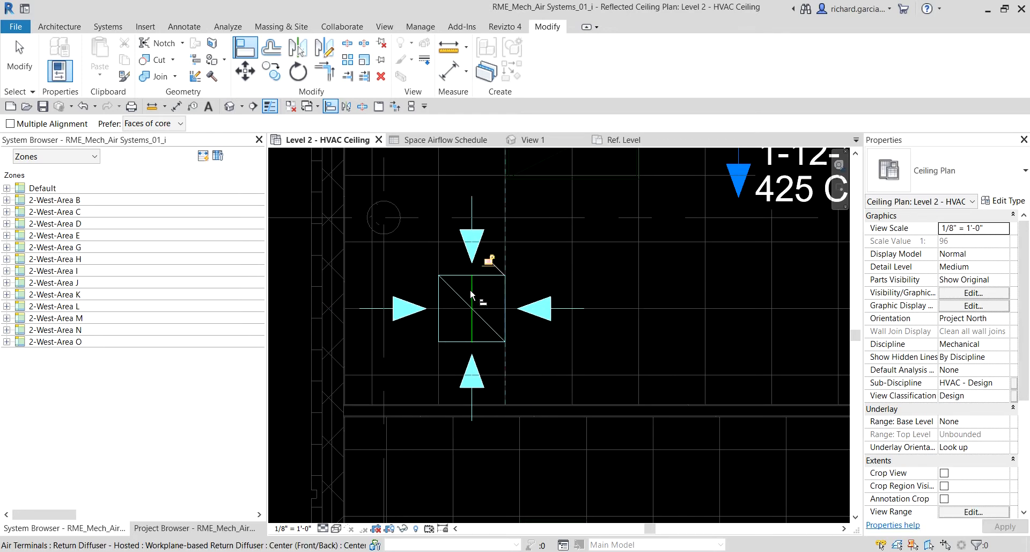
left_click(521, 241)
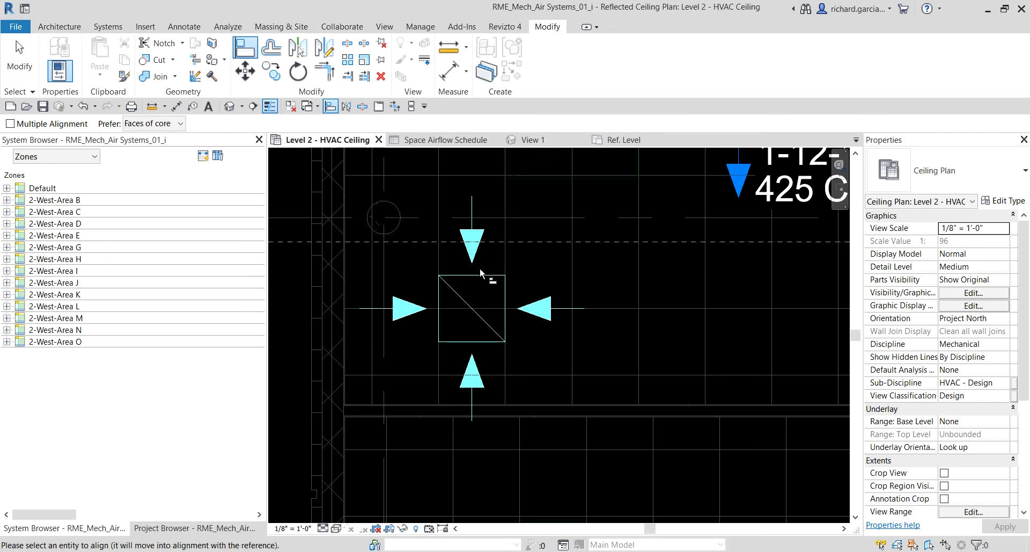
left_click(481, 275)
Align the other return diffuser's top edge with the horizontal grid line below it and its left edge with the nearest vertical line on its left
scroll(574, 322, "down", 5)
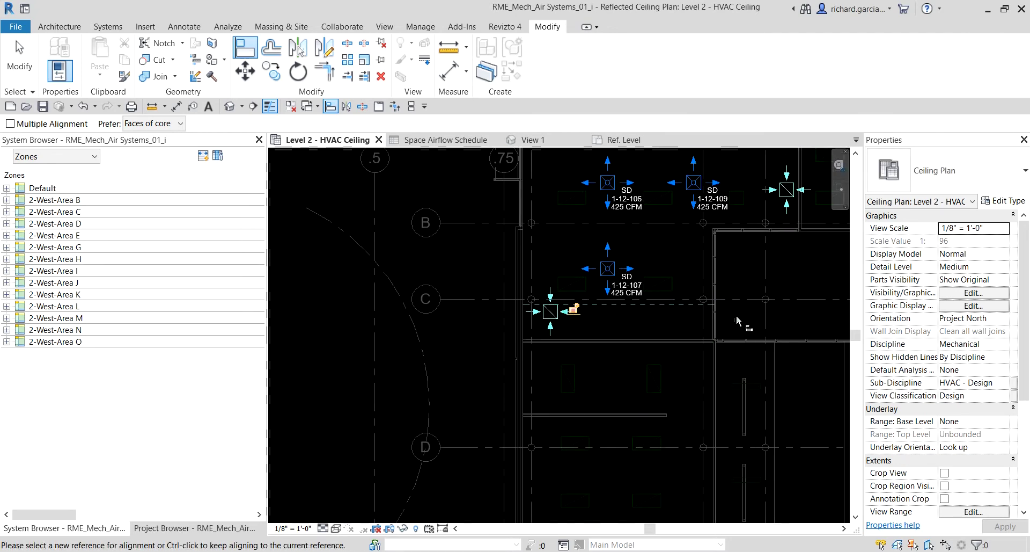
scroll(503, 359, "up", 5)
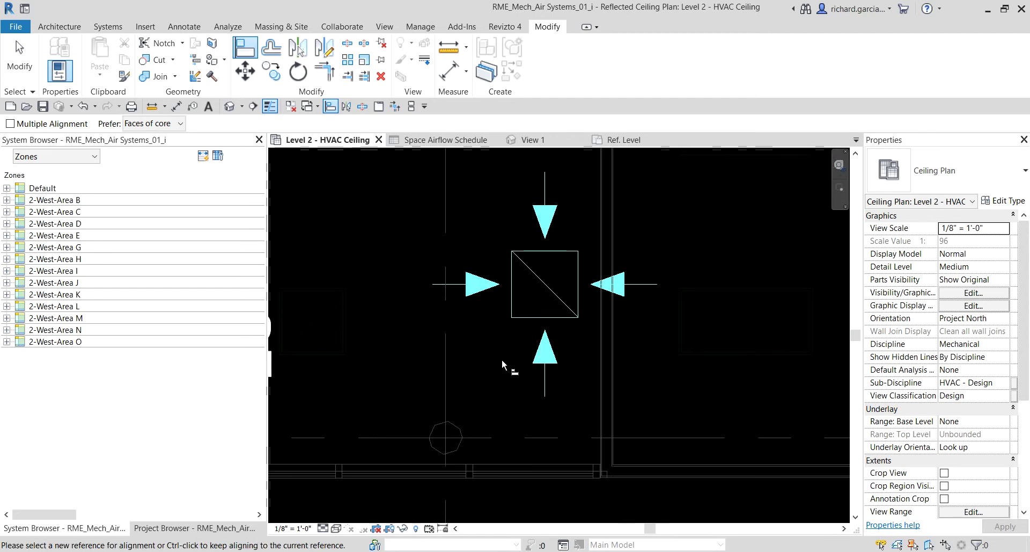
middle_click_drag(501, 358, 508, 315)
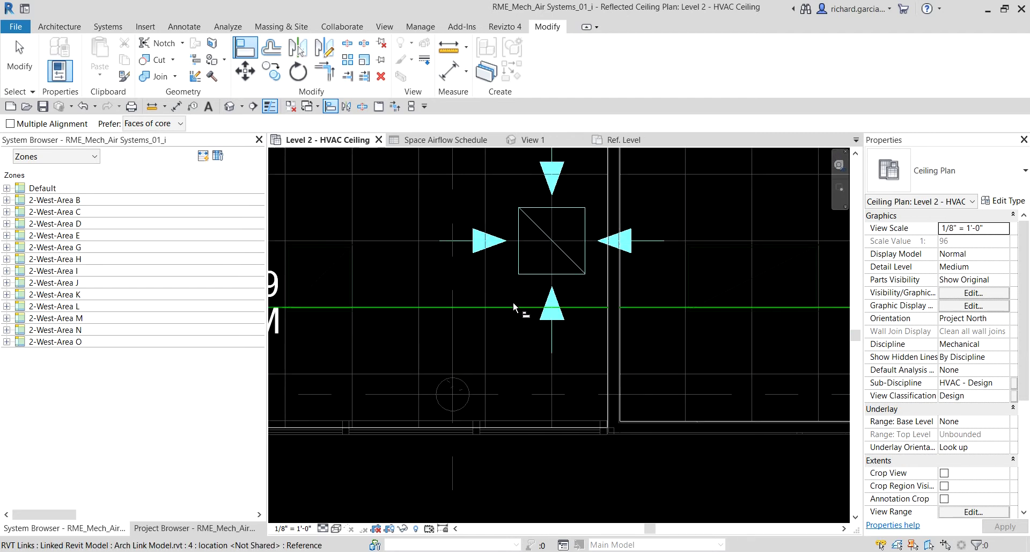
left_click(512, 306)
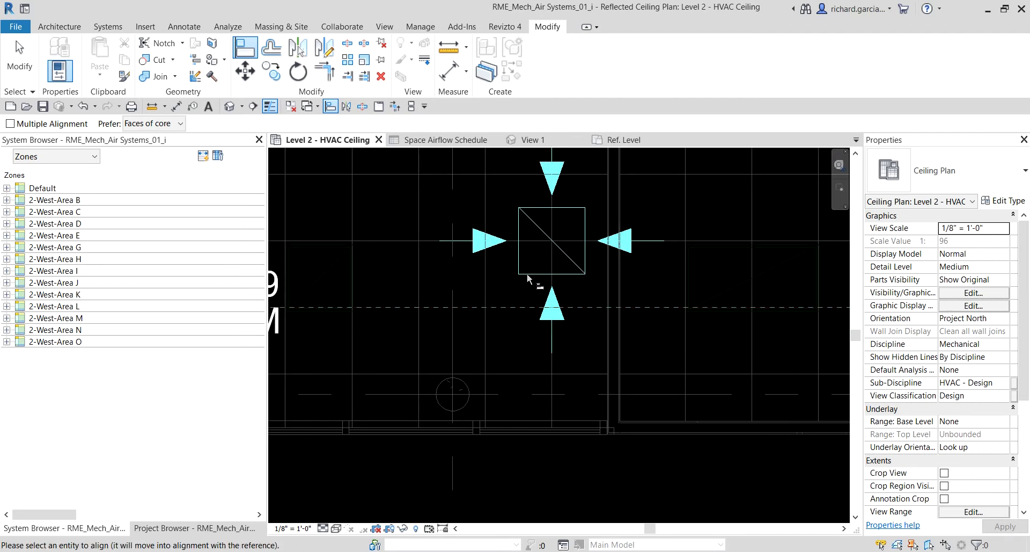
left_click(534, 208)
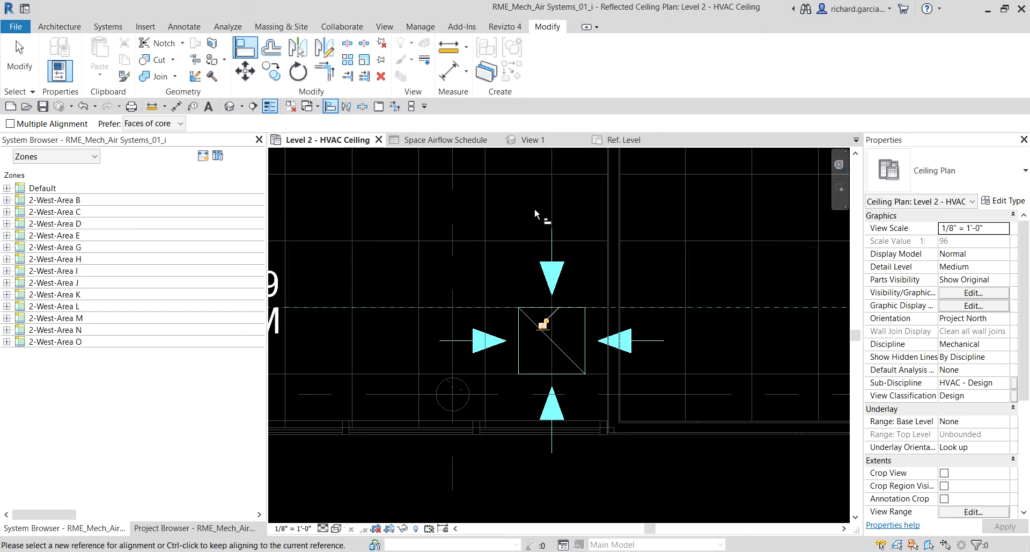
left_click(487, 275)
left_click(520, 326)
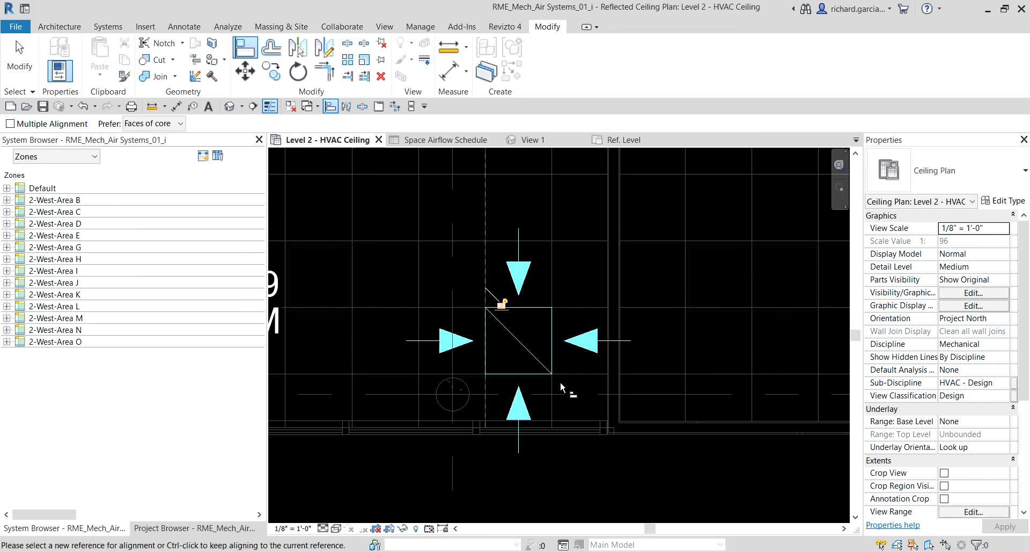
scroll(563, 367, "down", 3)
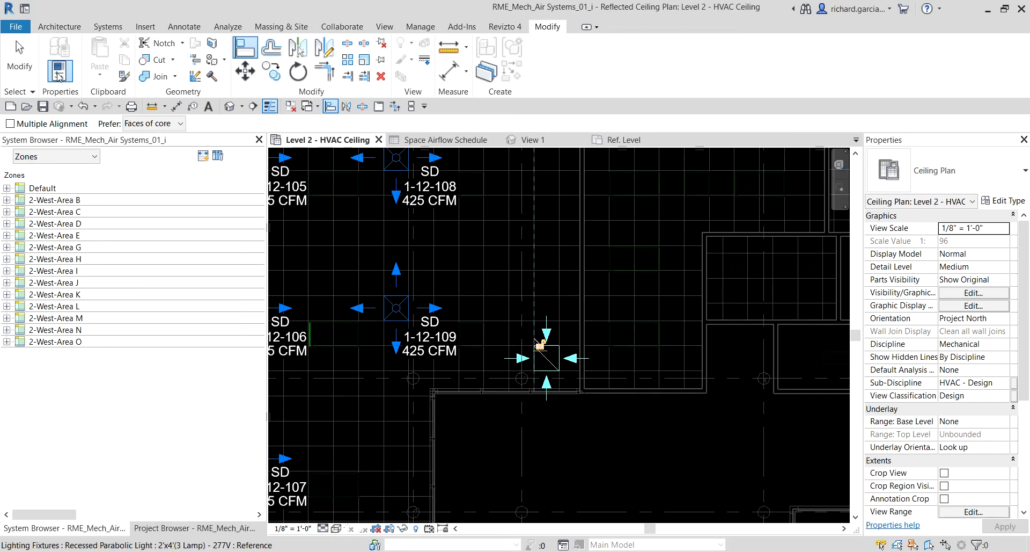
left_click(19, 58)
Set the flow of both return diffusers to 310 CFM
scroll(596, 446, "down", 2)
middle_click_drag(595, 442, 701, 357)
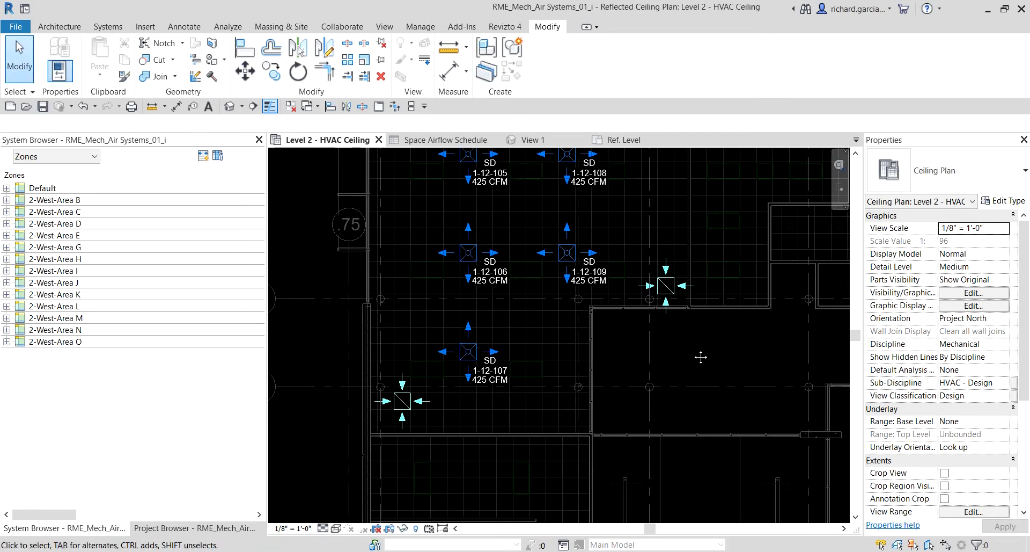
scroll(684, 348, "up", 1)
left_click(662, 267)
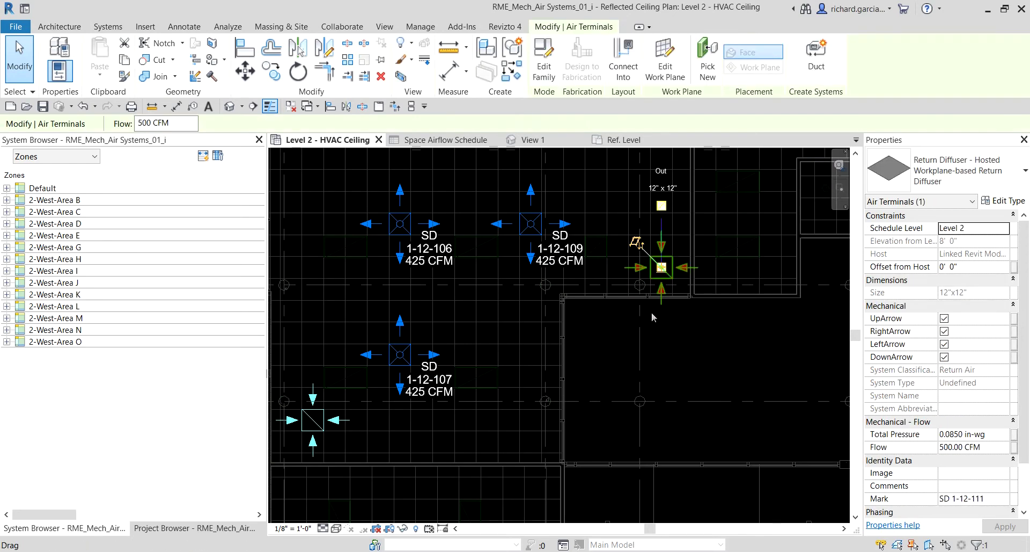
left_click(345, 439, "ctrl")
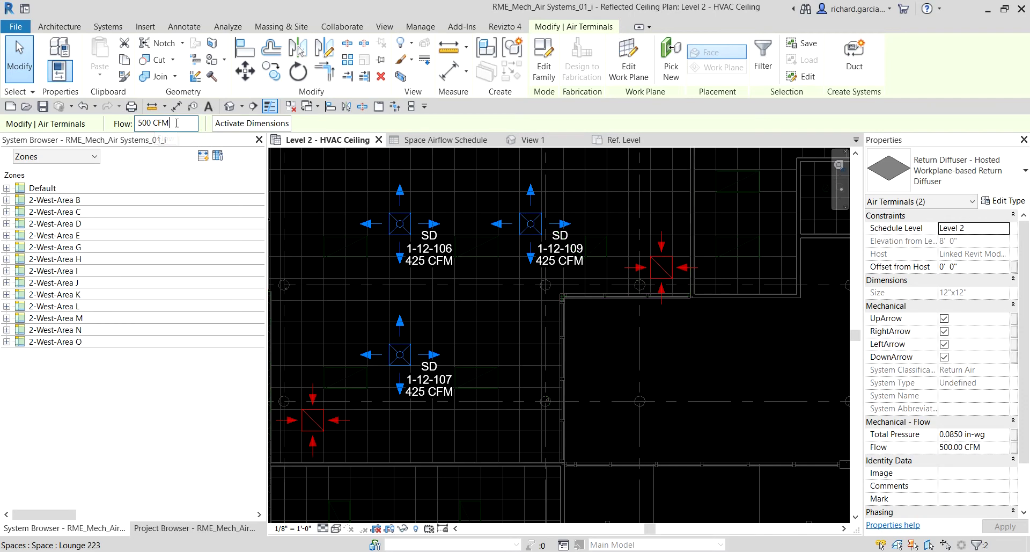
left_click(176, 124)
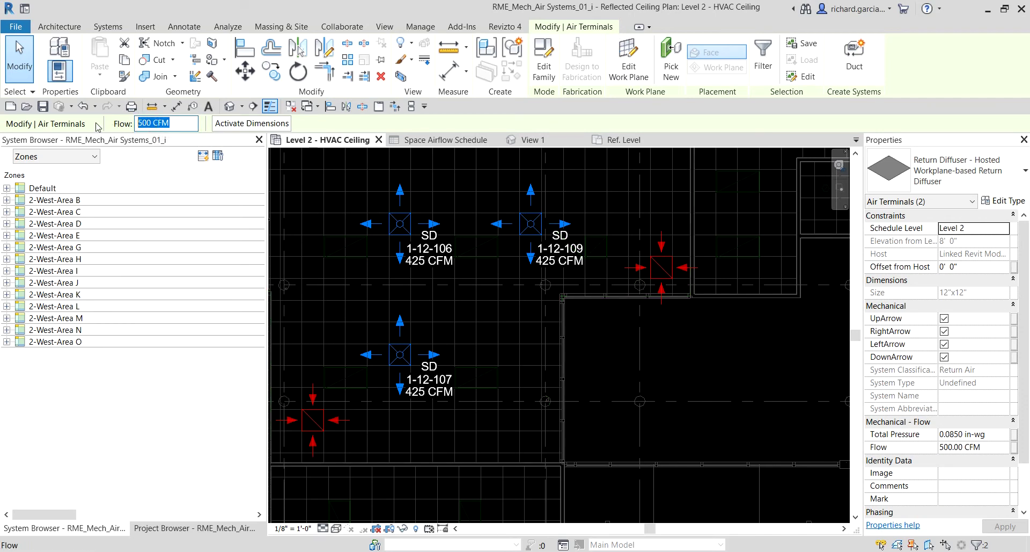
type("310")
key("Return")
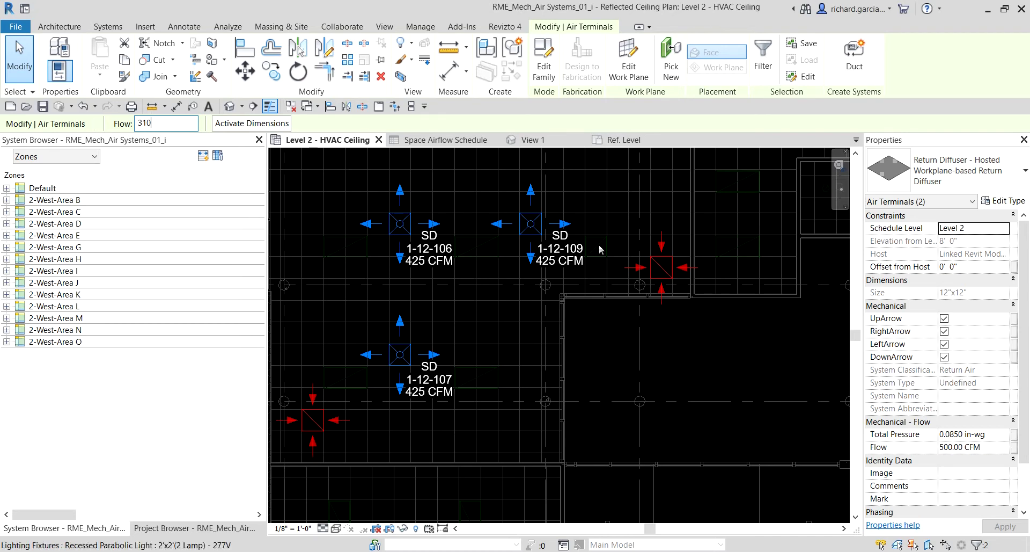
left_click(612, 358)
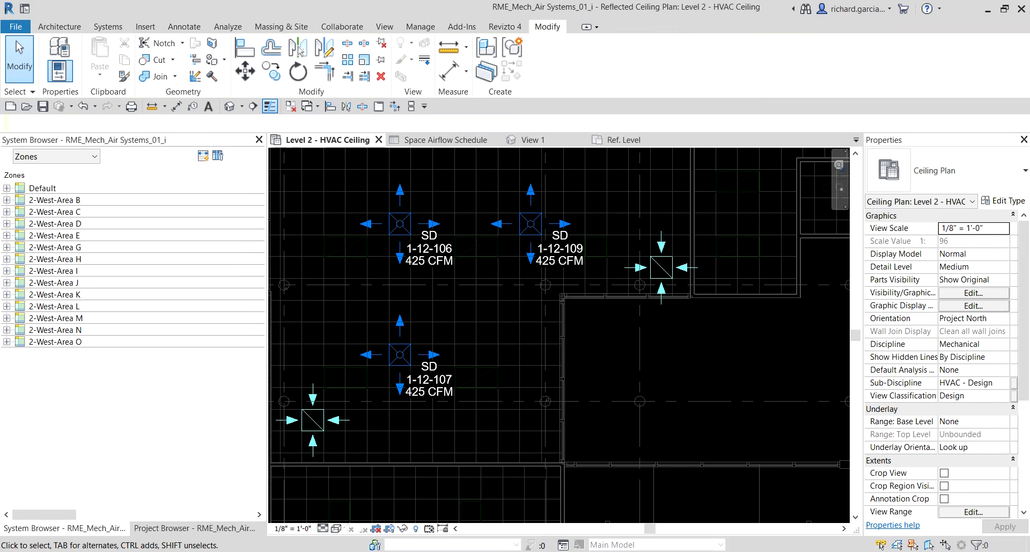
Compare the lower-left return diffuser's properties with the type properties of supply diffuser SD 1-12-107, looking for airflow arrow settings
middle_click_drag(362, 427, 438, 378)
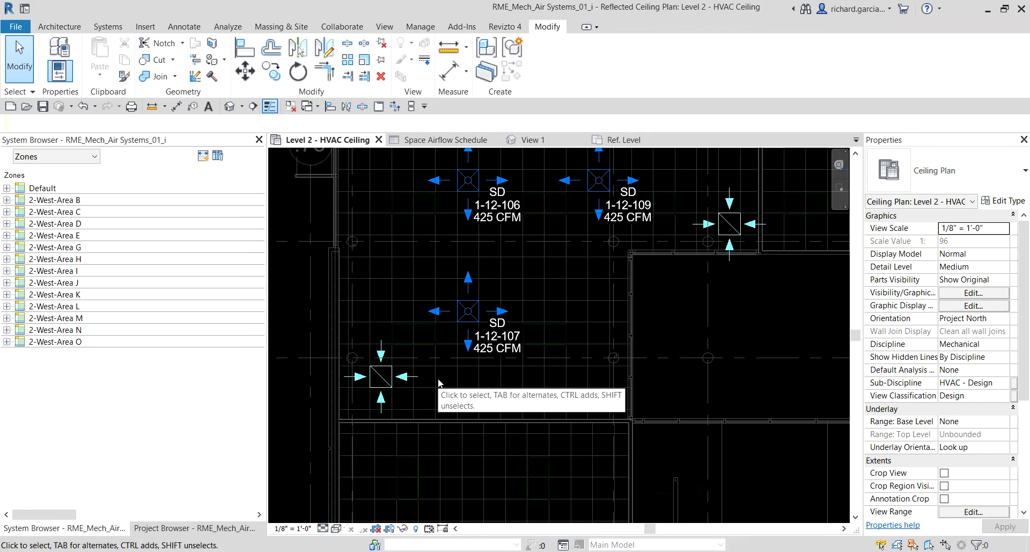
scroll(354, 402, "up", 3)
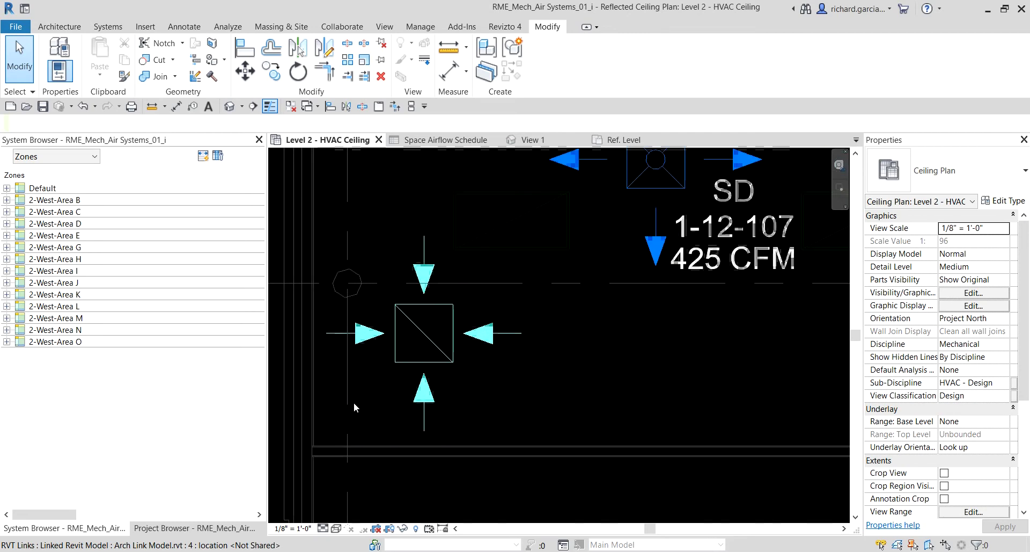
left_click(426, 333)
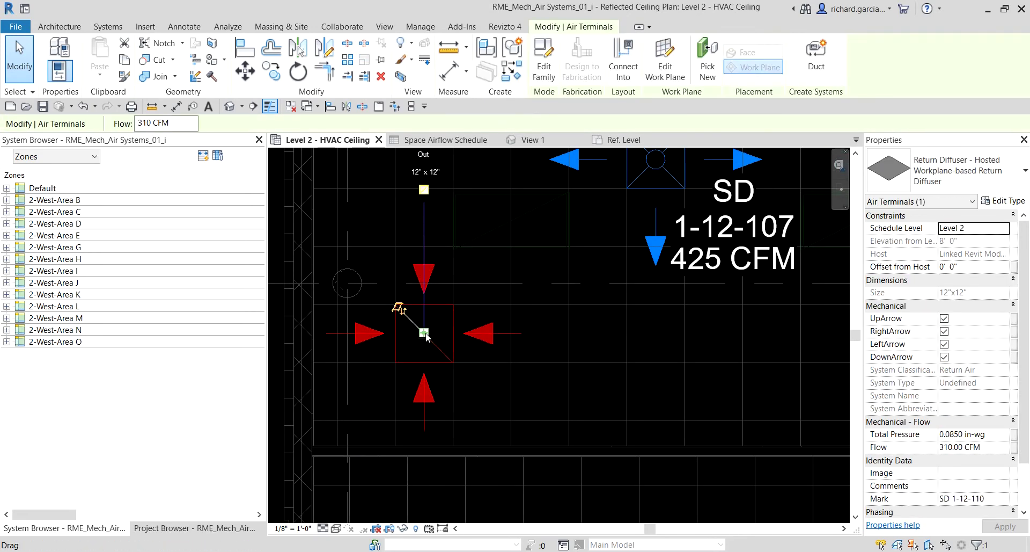
left_click(649, 165)
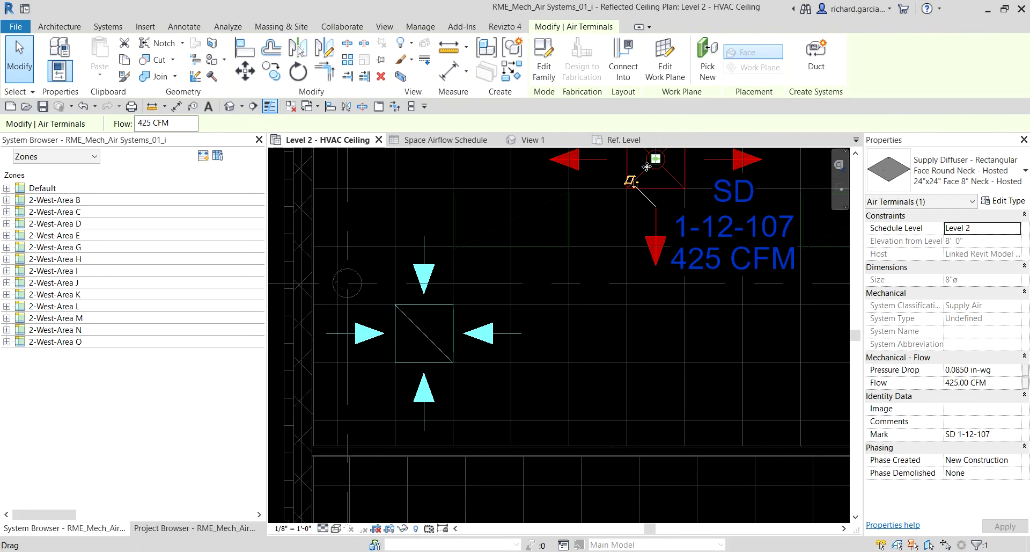
left_click(1005, 203)
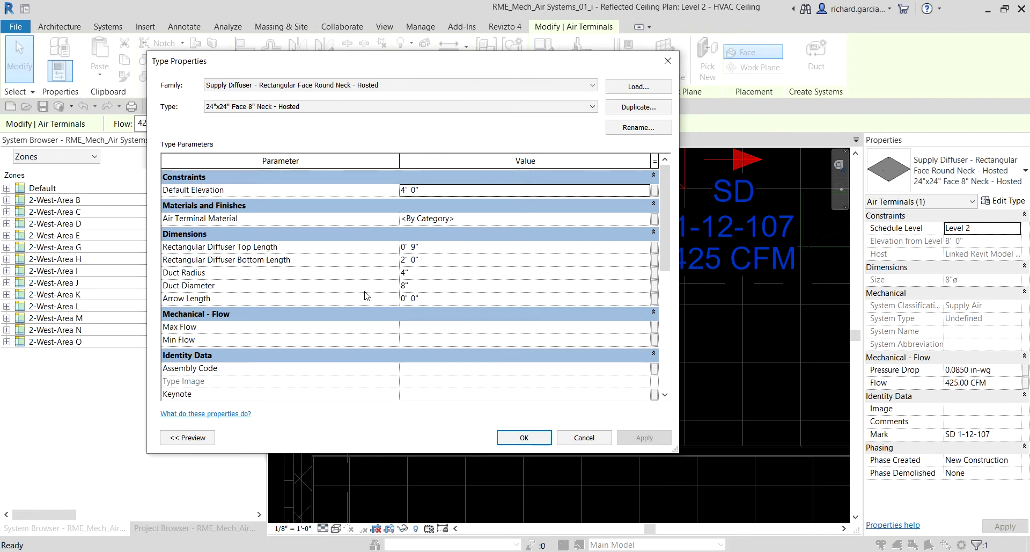
scroll(365, 295, "down", 10)
scroll(365, 295, "up", 10)
left_click(669, 59)
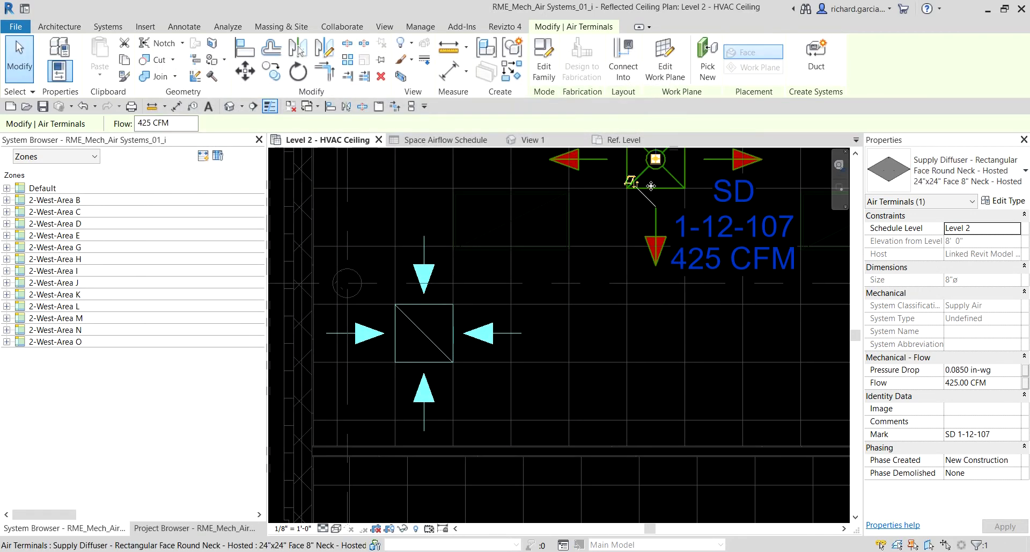
left_click(491, 262)
Turn off UpArrow for the lower-left return diffuser to hide the airflow arrow on its wall side
middle_click_drag(490, 262, 580, 271)
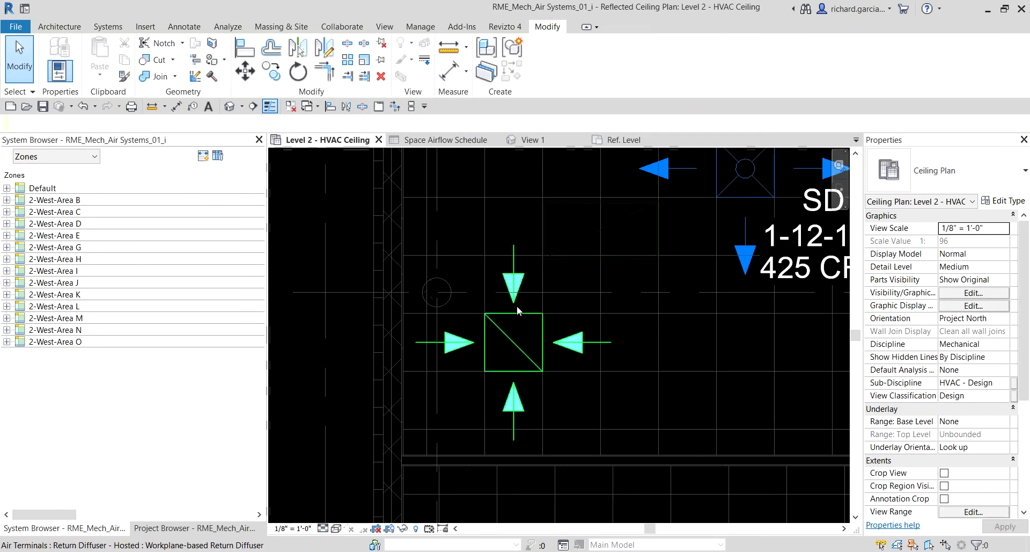
scroll(517, 305, "up", 2)
left_click(524, 312)
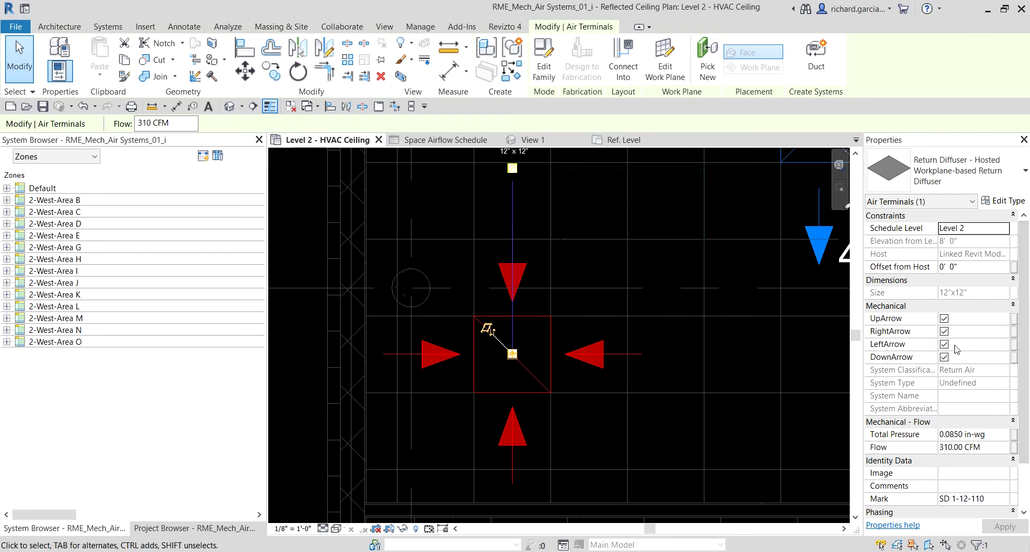
left_click(944, 318)
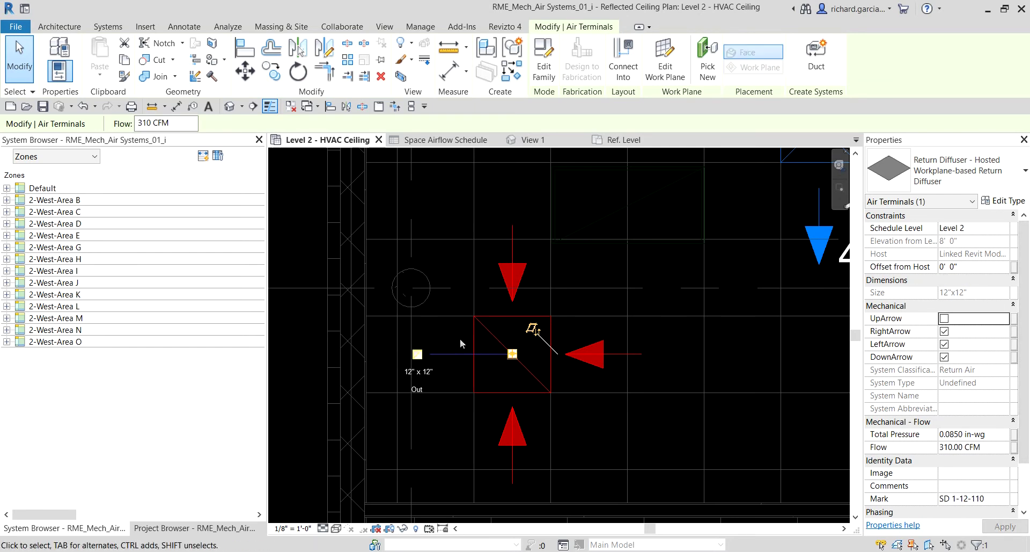
left_click(437, 366)
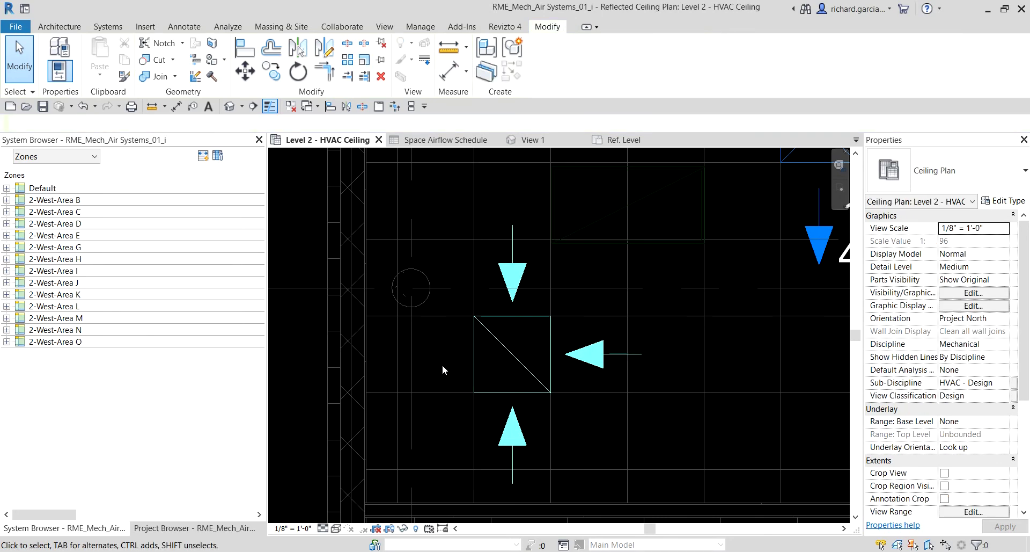
Turn off LeftArrow and DownArrow for the return diffuser near SD 1-12-109, keeping UpArrow and RightArrow on
scroll(442, 364, "down", 5)
scroll(649, 291, "up", 5)
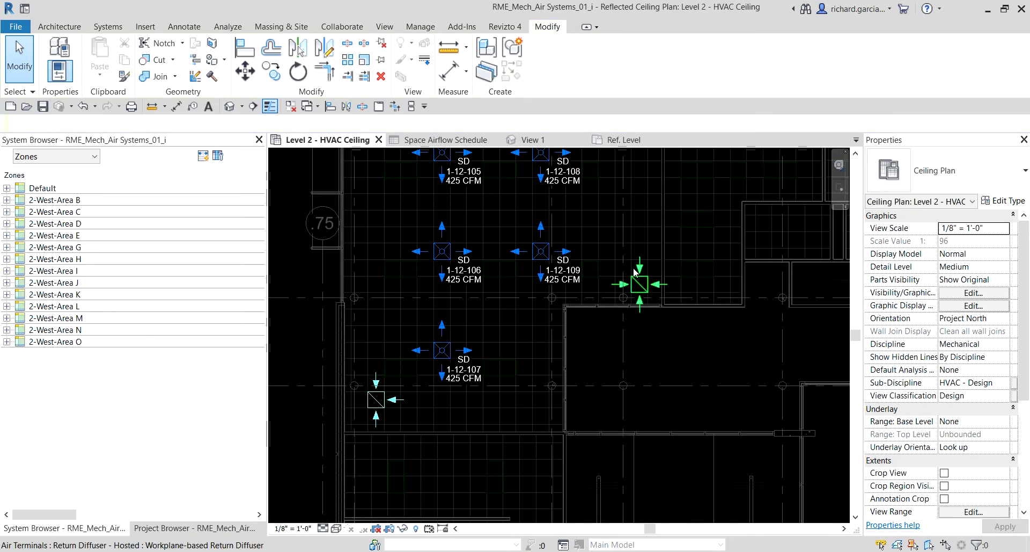
left_click(650, 292)
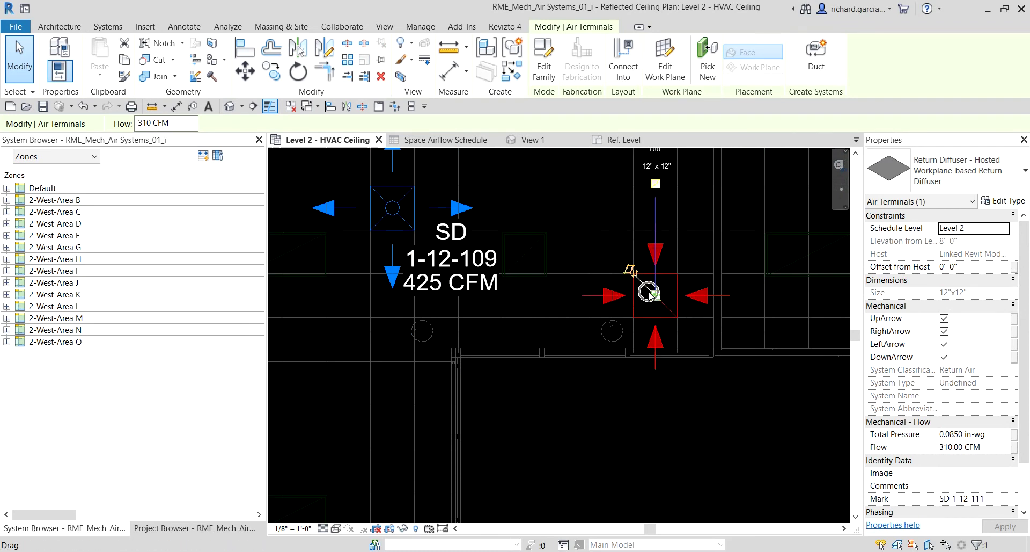
left_click(944, 331)
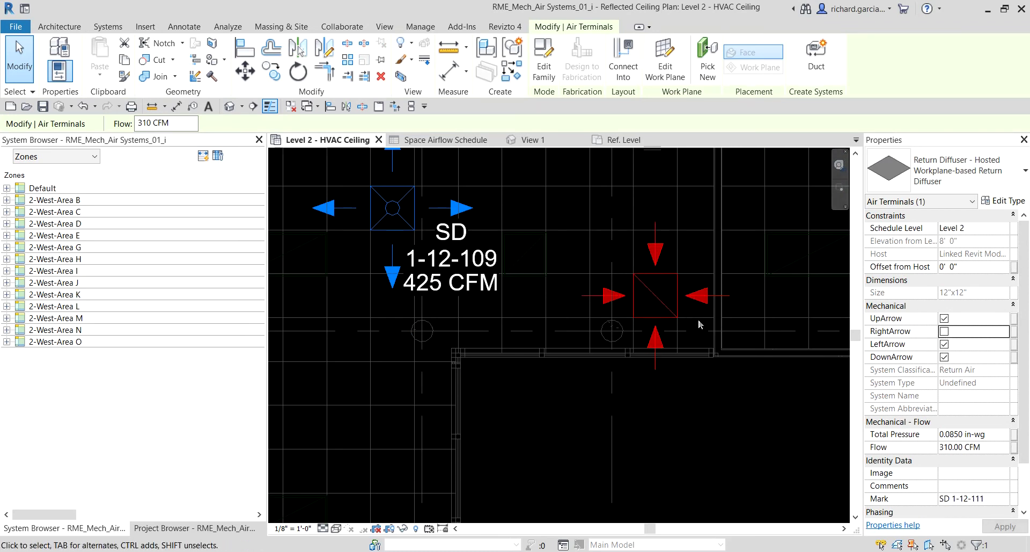
left_click(945, 331)
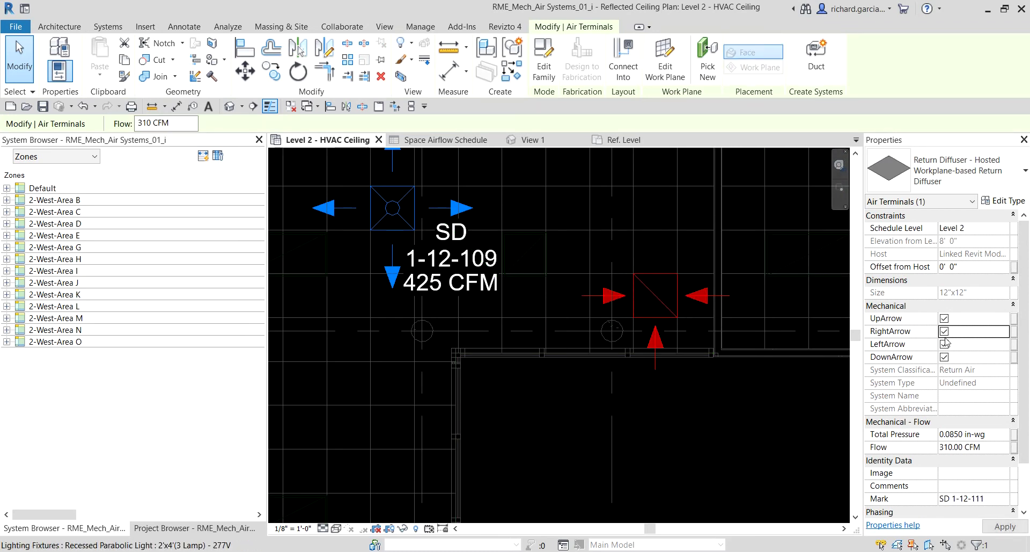
left_click(945, 318)
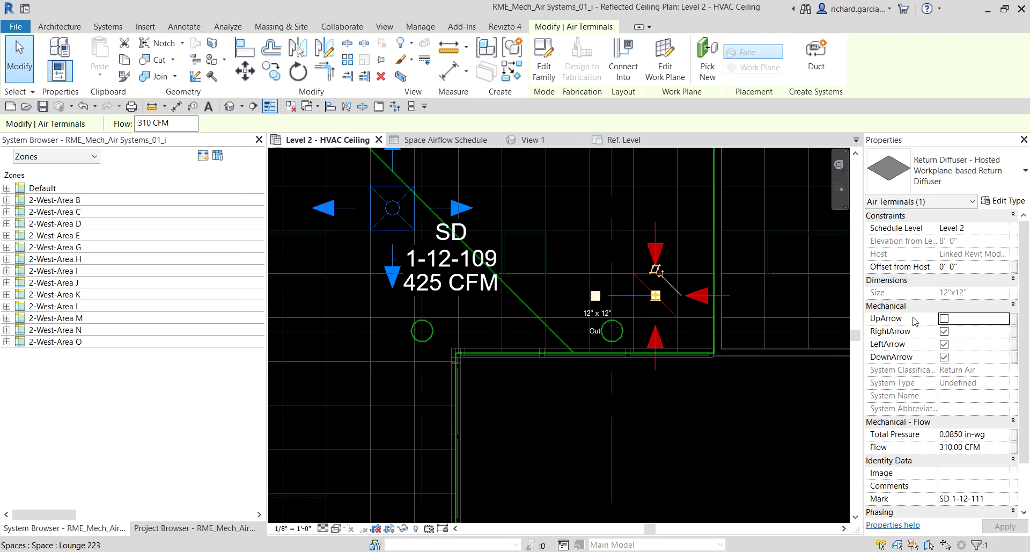
left_click(945, 318)
left_click(945, 344)
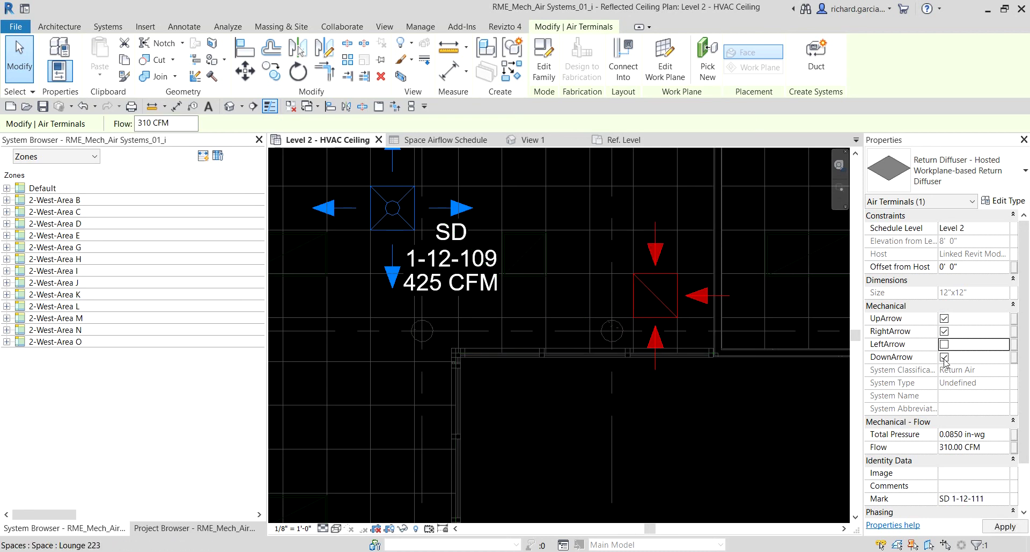
left_click(944, 357)
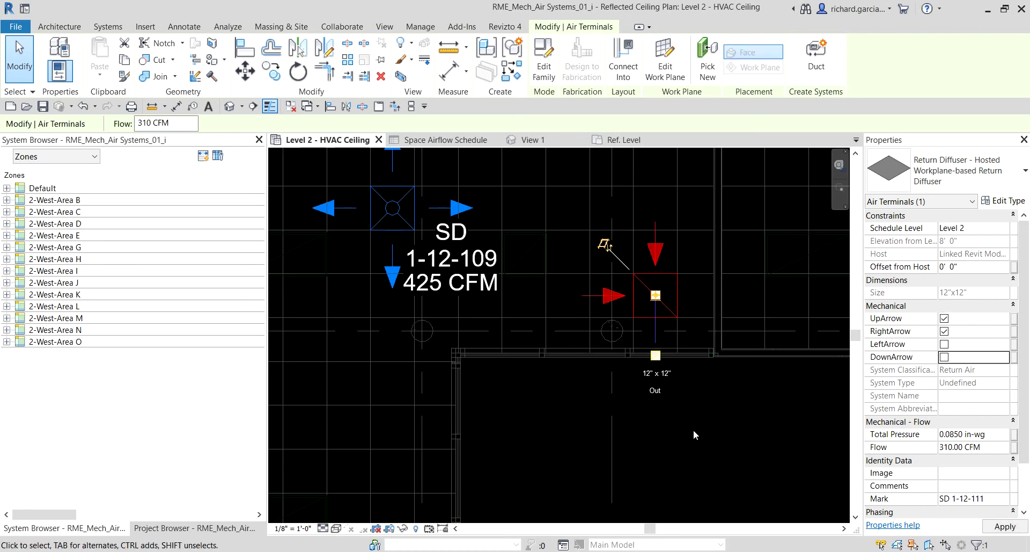
key("Escape")
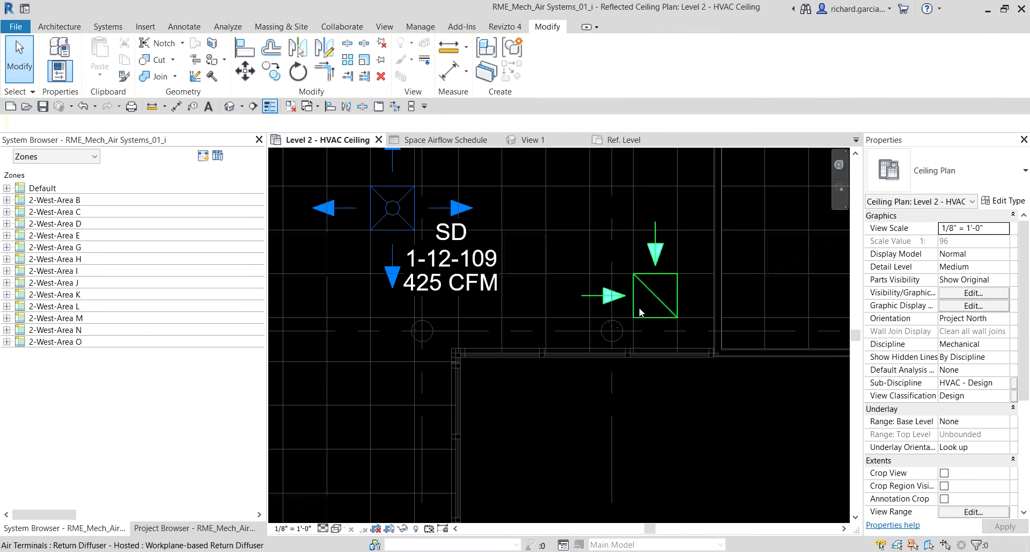
scroll(597, 306, "down", 5)
scroll(597, 311, "down", 2)
scroll(522, 268, "up", 2)
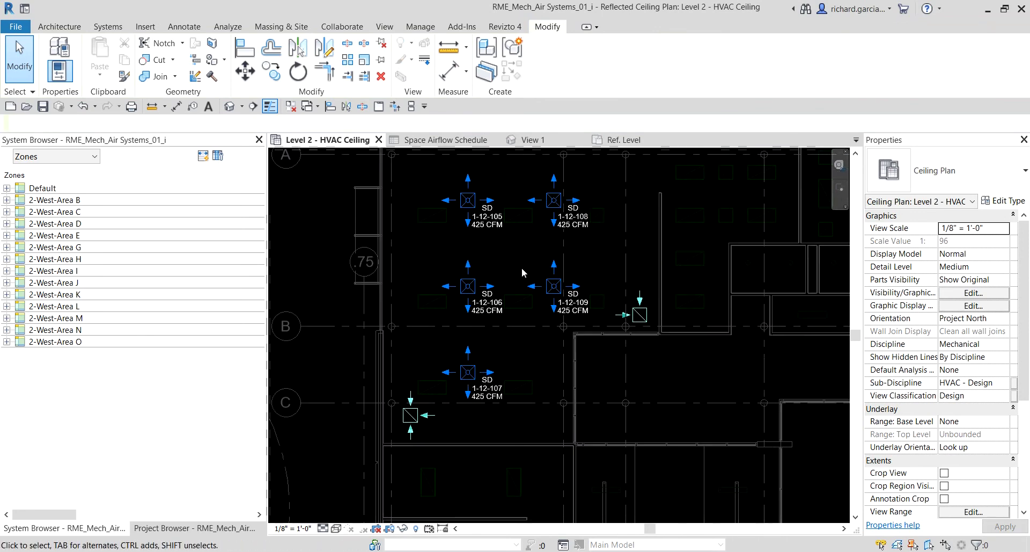
middle_click_drag(500, 248, 516, 304)
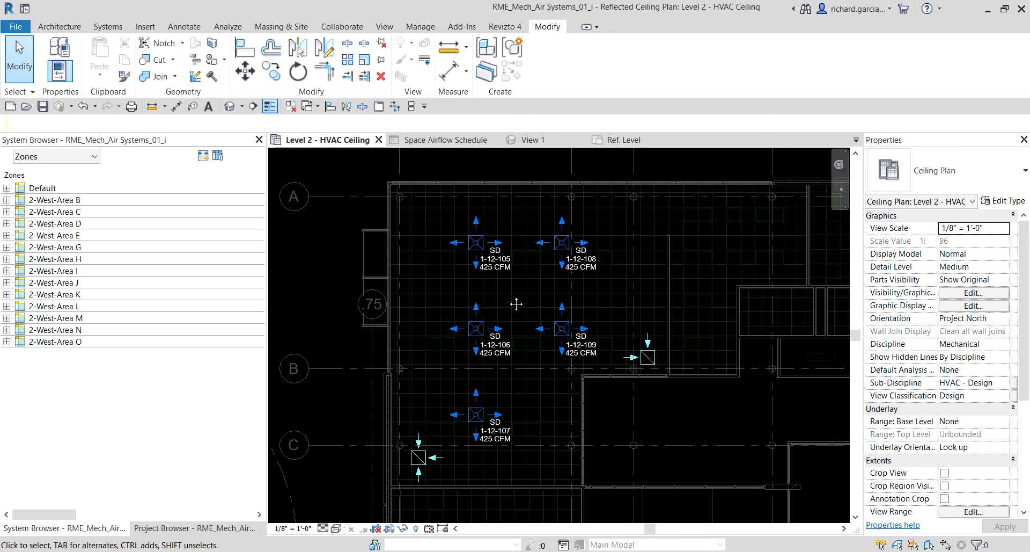